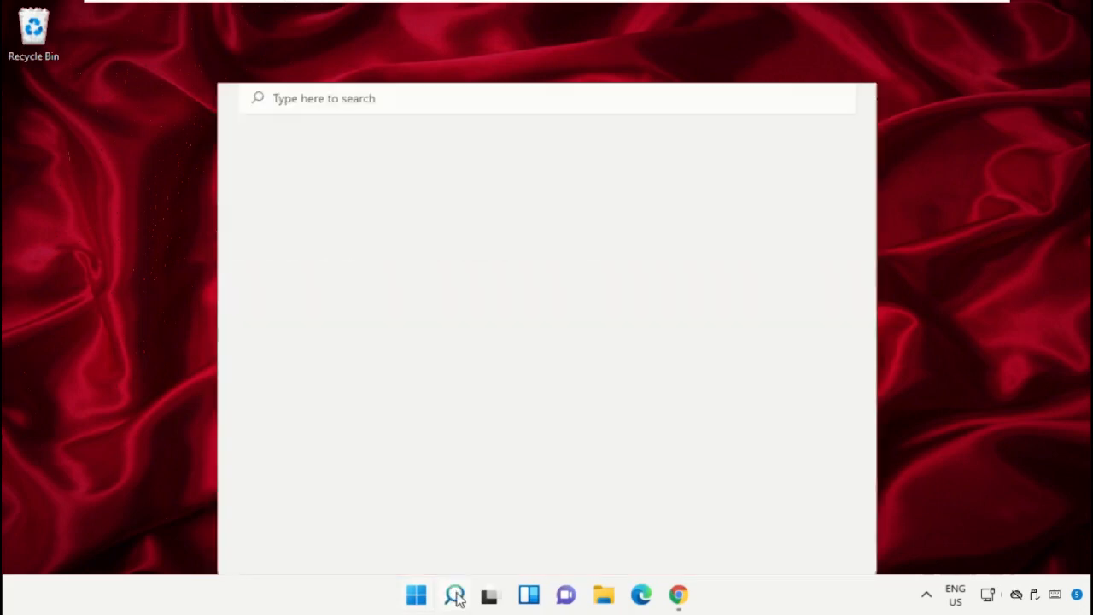
Search Windows for "task manager" and run Task Manager as administrator.
click(346, 81)
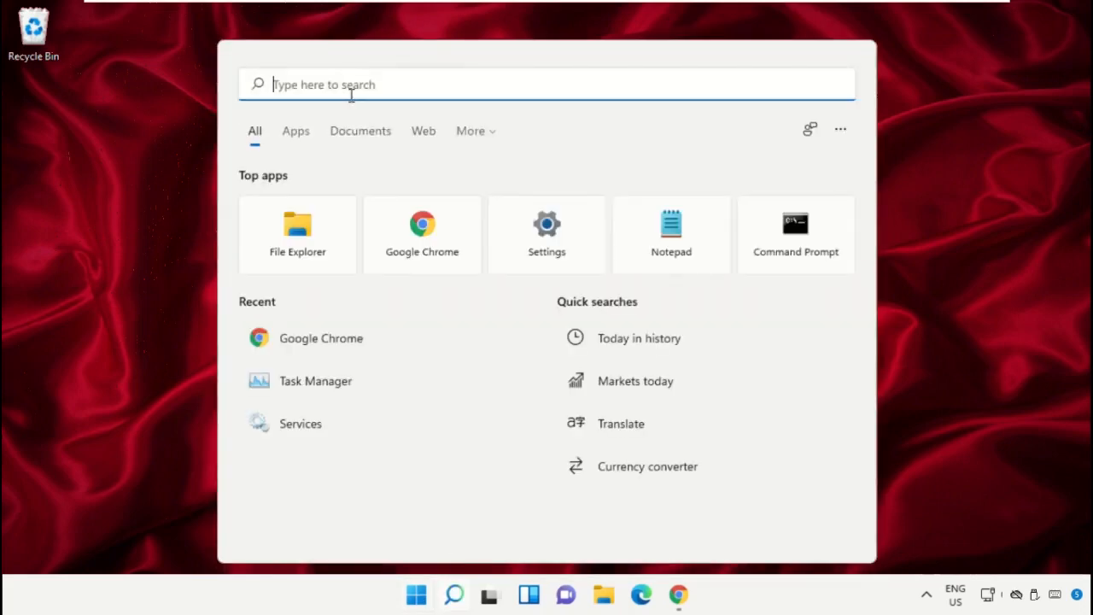
text(task manager)
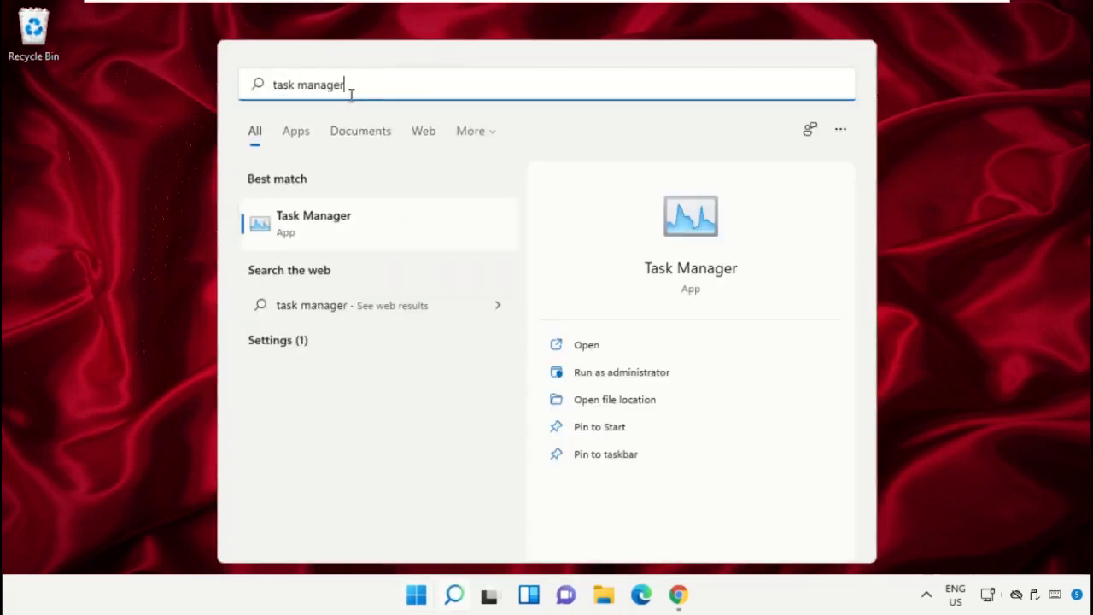
right_click(309, 229)
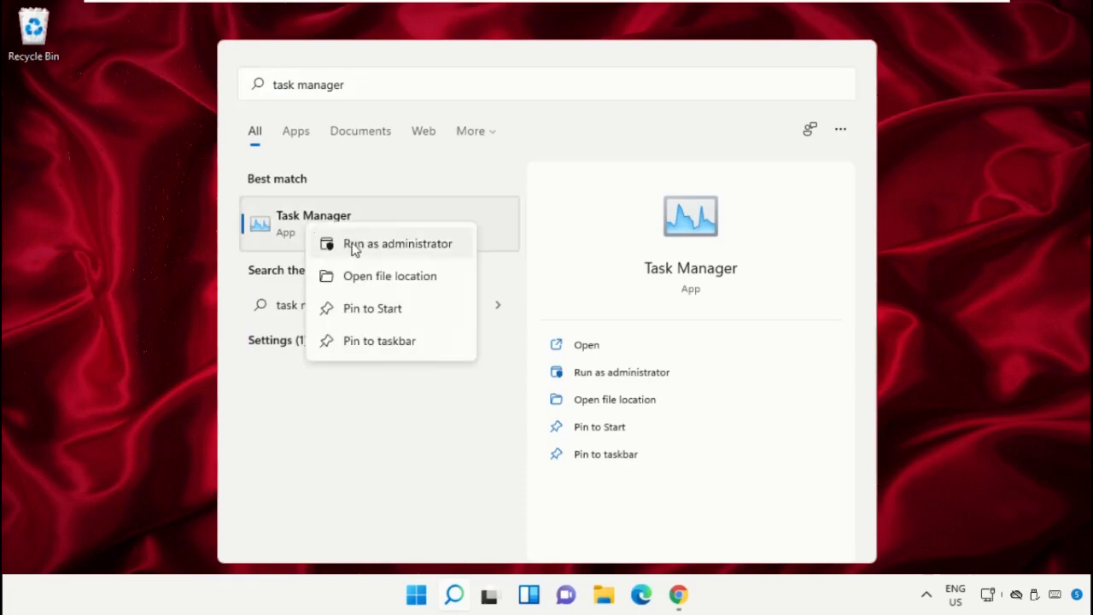
click(380, 246)
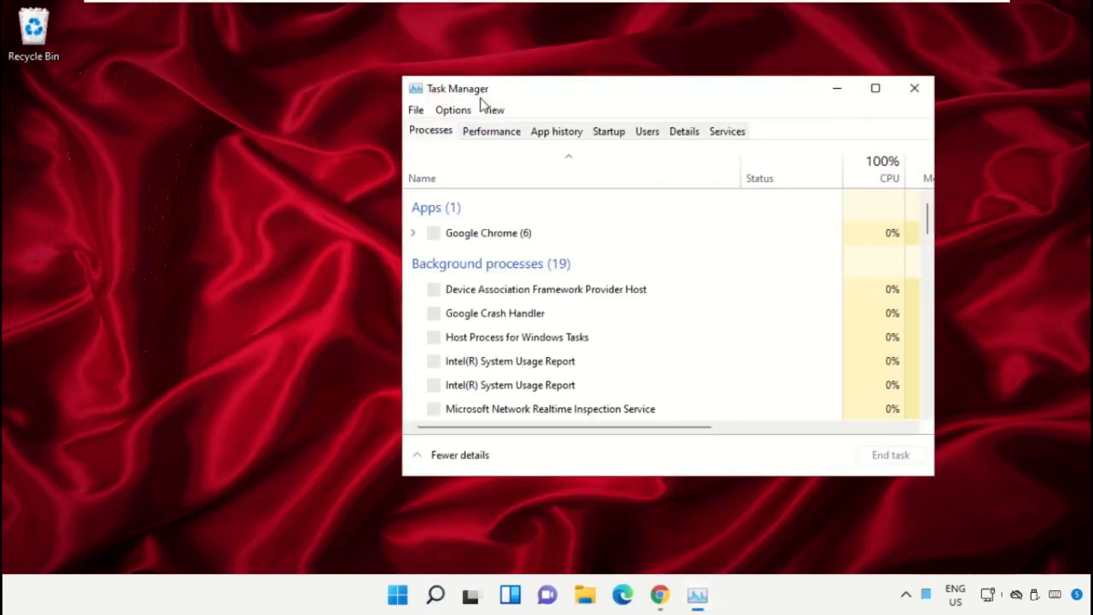
Move the Task Manager window aside and open the Create new task dialog, placing it beside that window.
drag(559, 96, 249, 171)
click(104, 185)
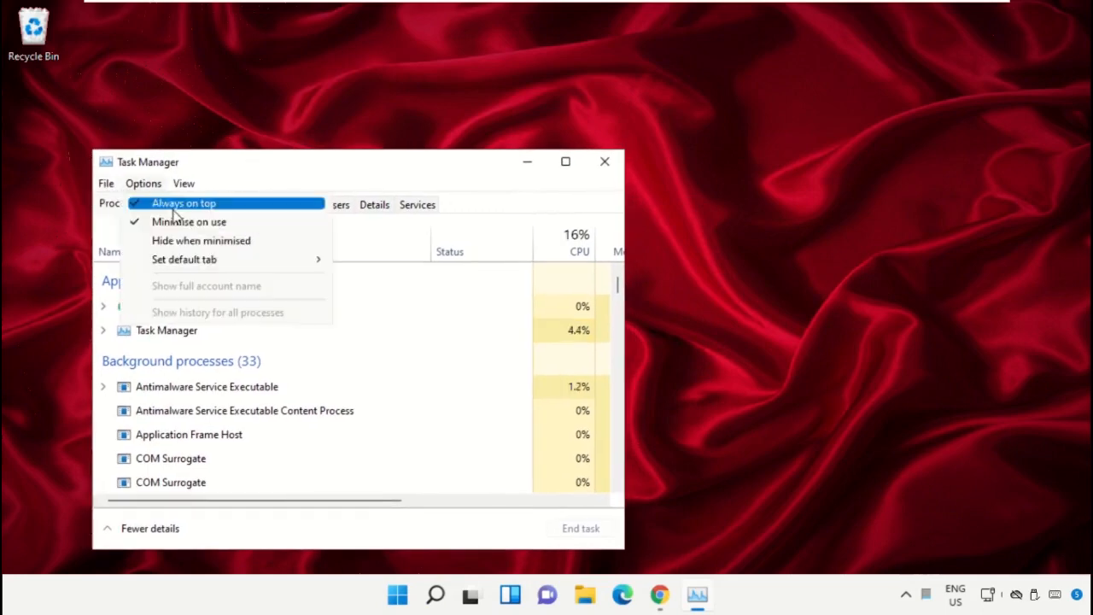
click(123, 207)
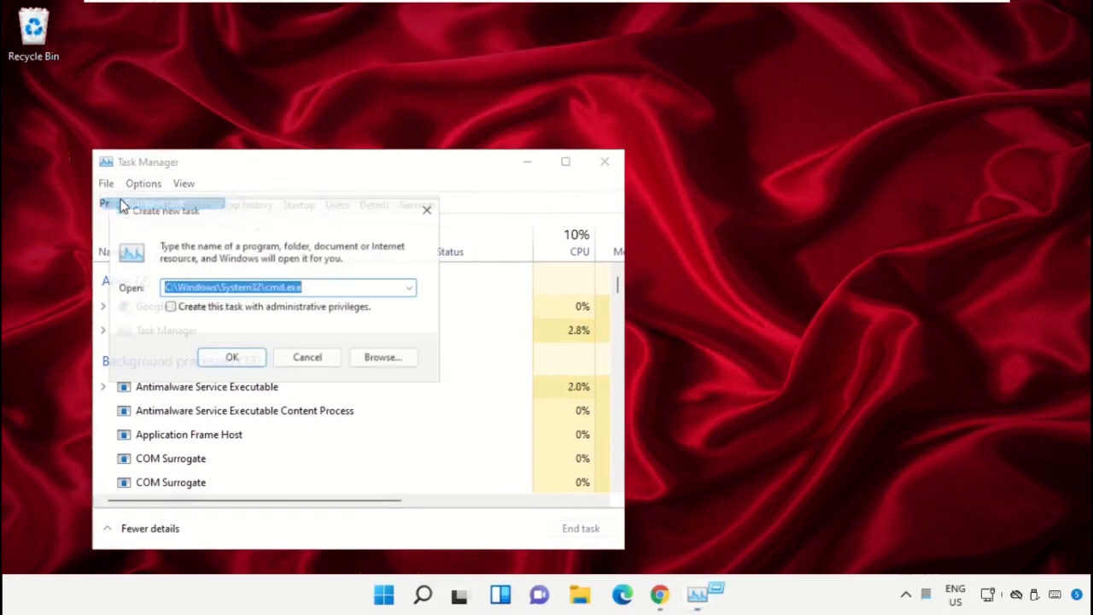
drag(226, 206, 763, 165)
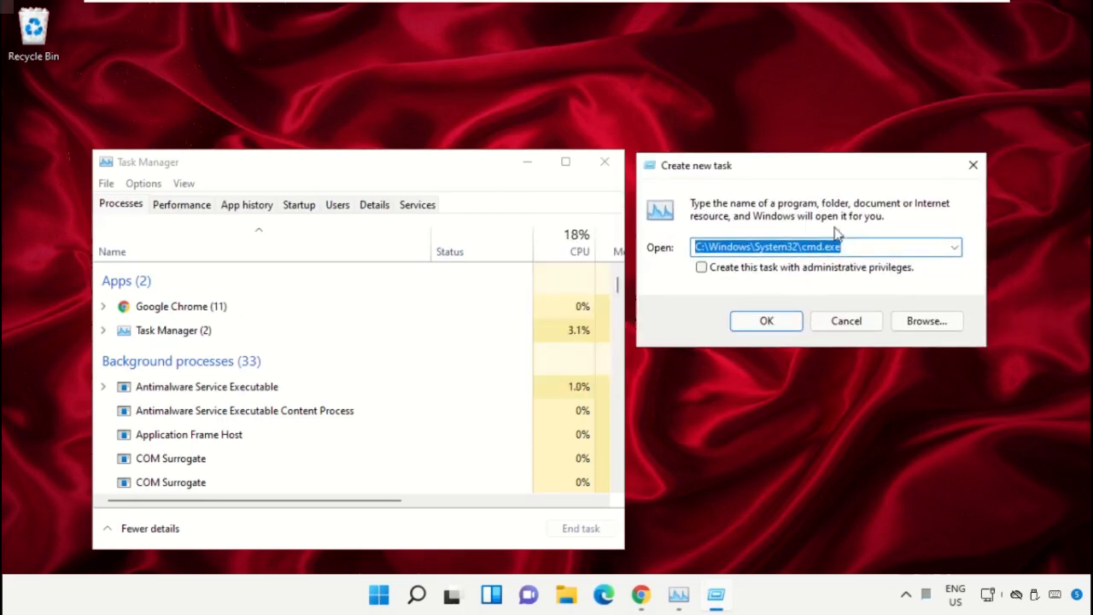
Browse for the new task's program and go to the C:\Windows\System32 folder.
click(919, 326)
click(816, 326)
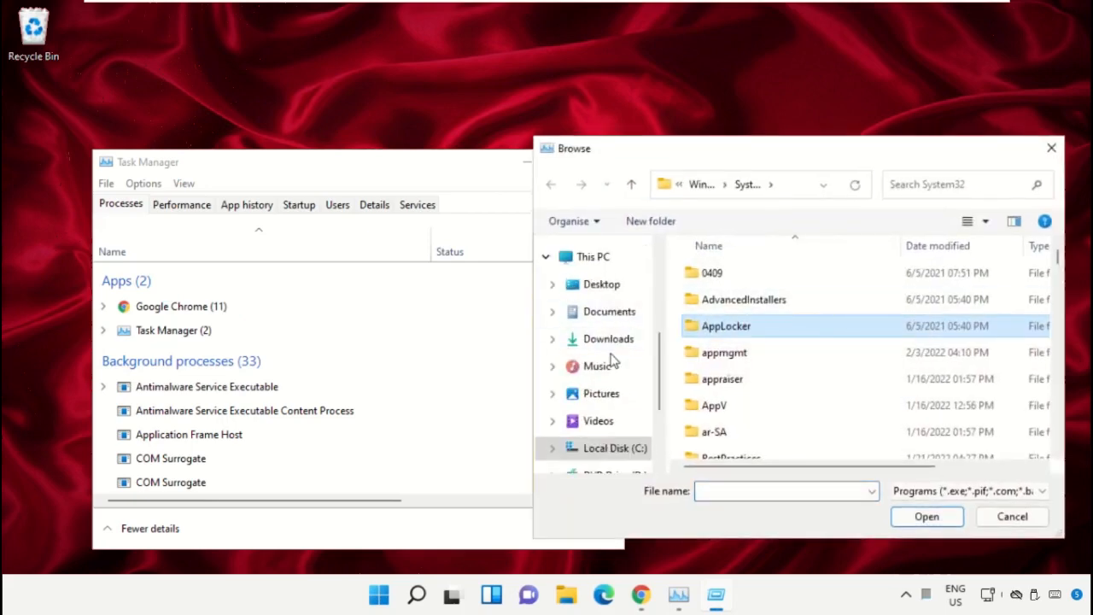
click(618, 254)
click(785, 380)
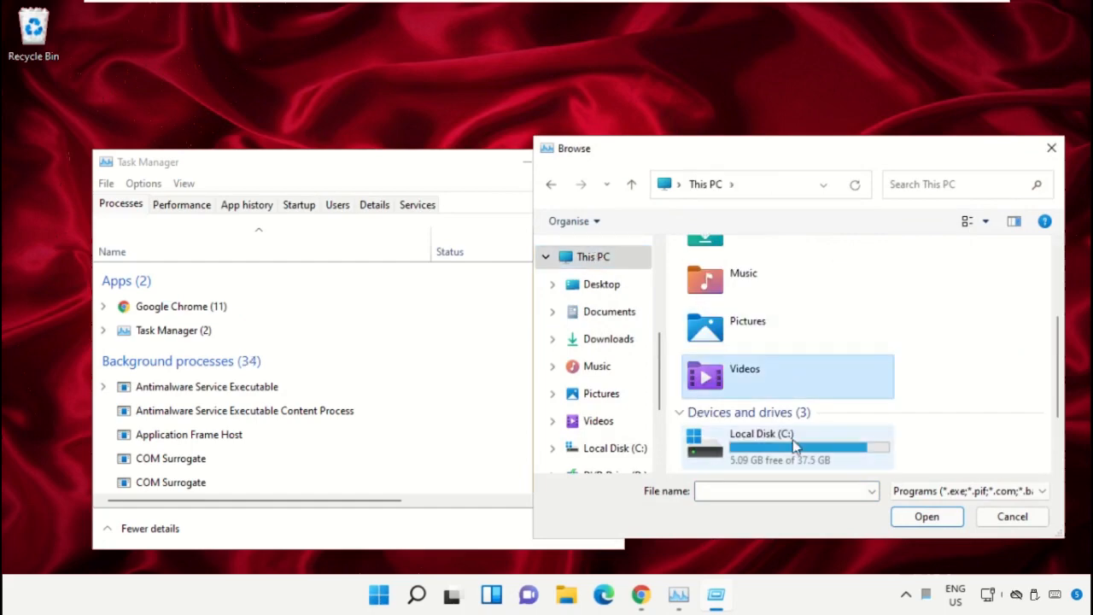
double_click(792, 443)
scroll(777, 360, down, 2)
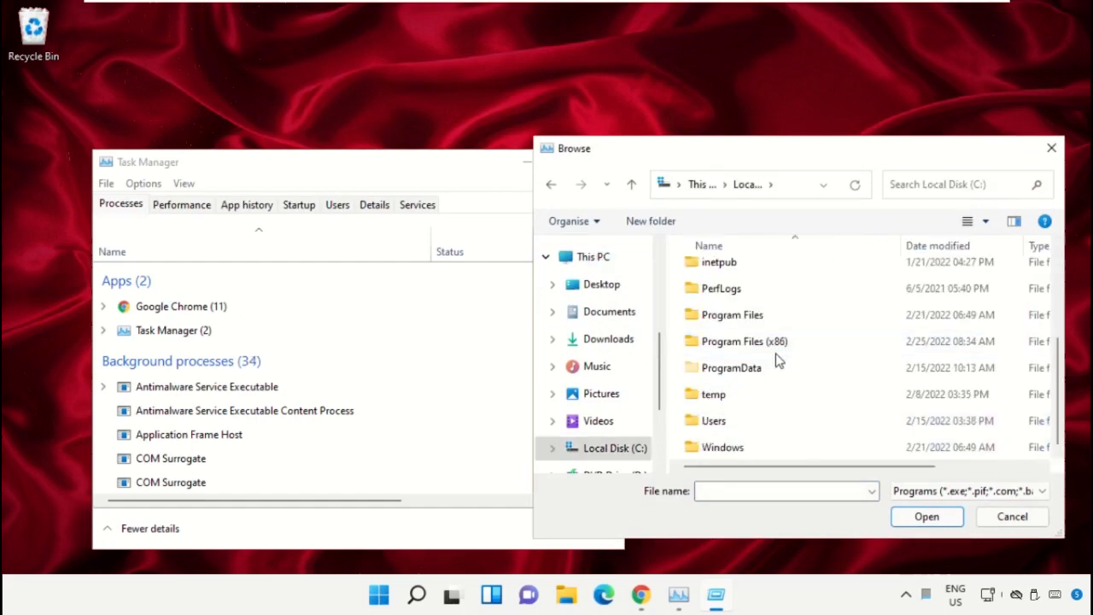
double_click(740, 447)
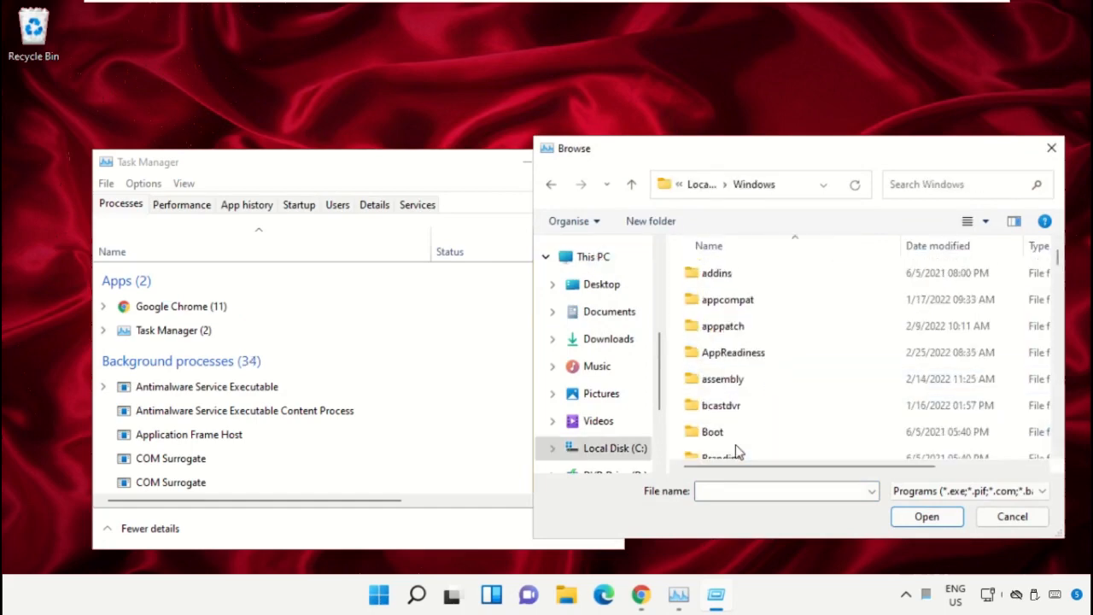
click(746, 334)
text(sys)
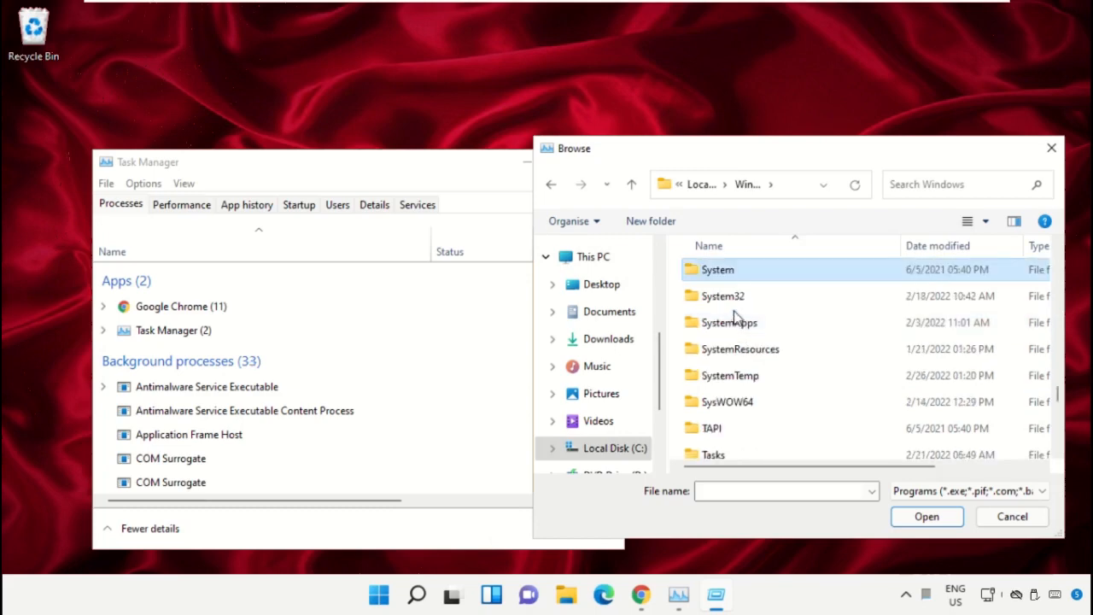
double_click(730, 304)
Look through the System32 folder contents for the command prompt program.
scroll(735, 325, down, 4)
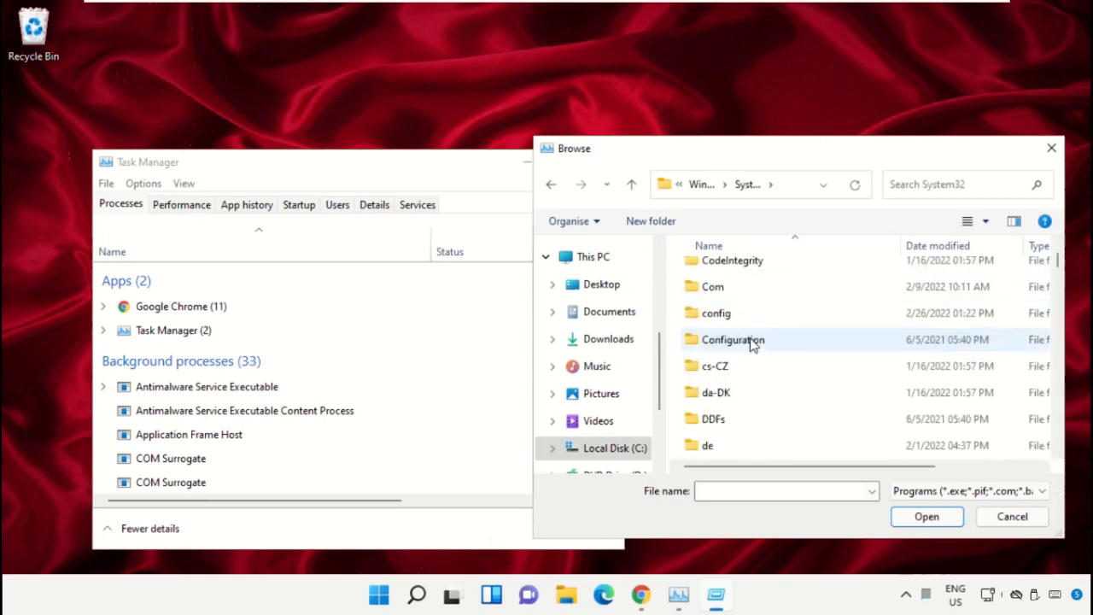
key(Down)
key(Down)
key(Down)
key(Down)
key(Down)
key(Down)
key(Down)
key(Down)
key(Down)
key(Down)
key(Down)
key(Down)
key(Down)
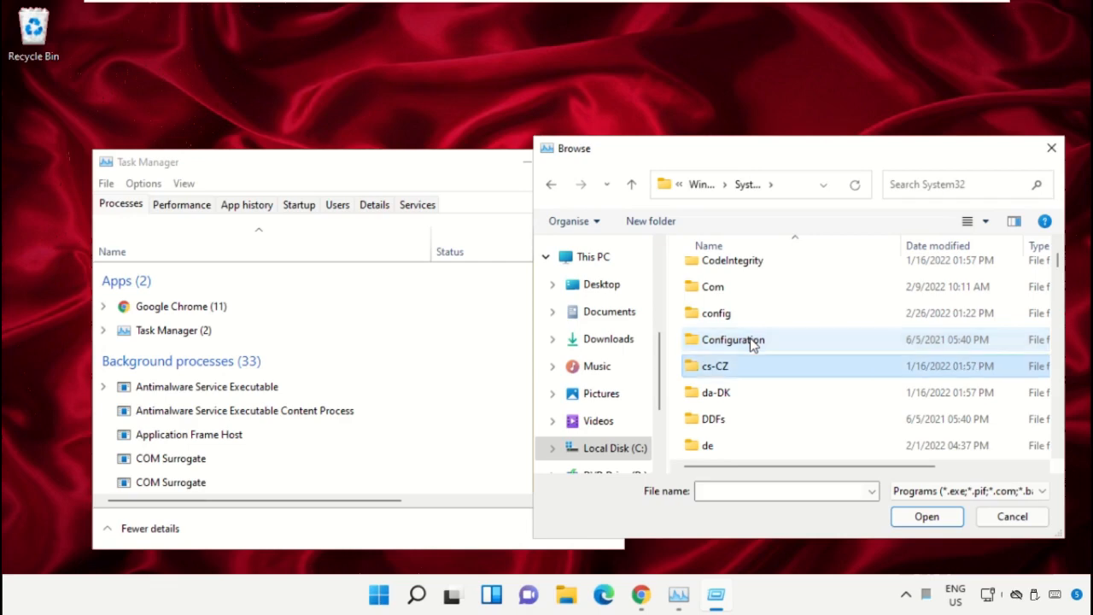
key(Down)
key(Down)
key(Down)
key(Down)
key(Down)
key(Down)
key(Down)
key(Down)
key(Down)
key(Down)
key(Down)
key(Down)
key(Down)
key(Down)
key(Down)
key(Down)
key(Down)
key(Down)
key(Down)
key(Down)
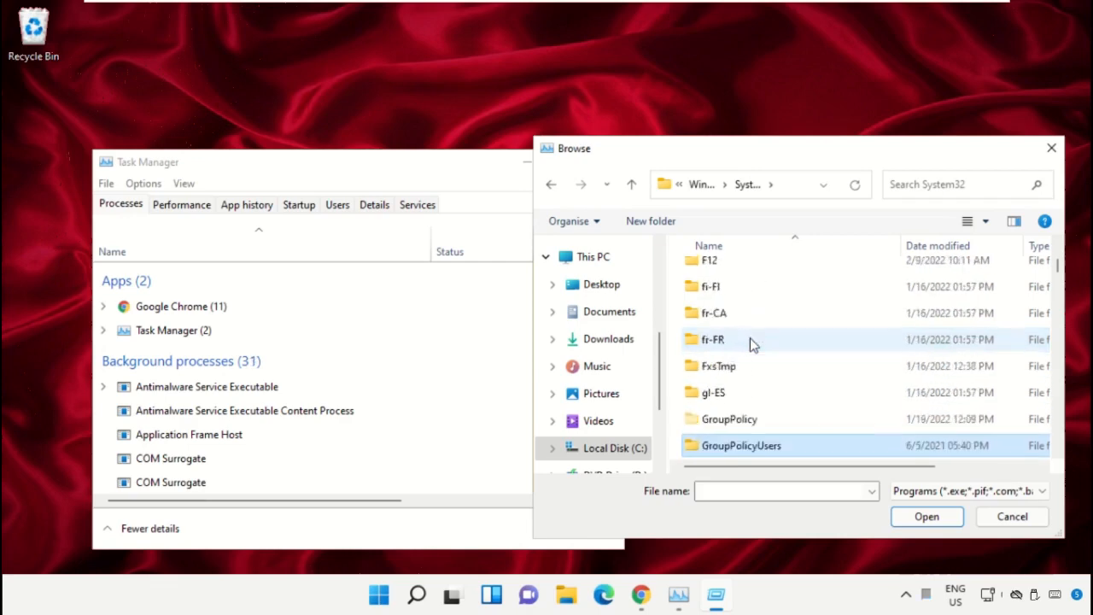
key(Down)
key(Down)
key(Down)
key(Down)
key(Down)
key(Down)
key(Down)
key(Down)
key(Down)
key(Down)
key(Down)
key(Down)
key(Down)
key(Down)
key(Down)
key(Down)
key(Down)
key(Down)
key(Down)
key(Down)
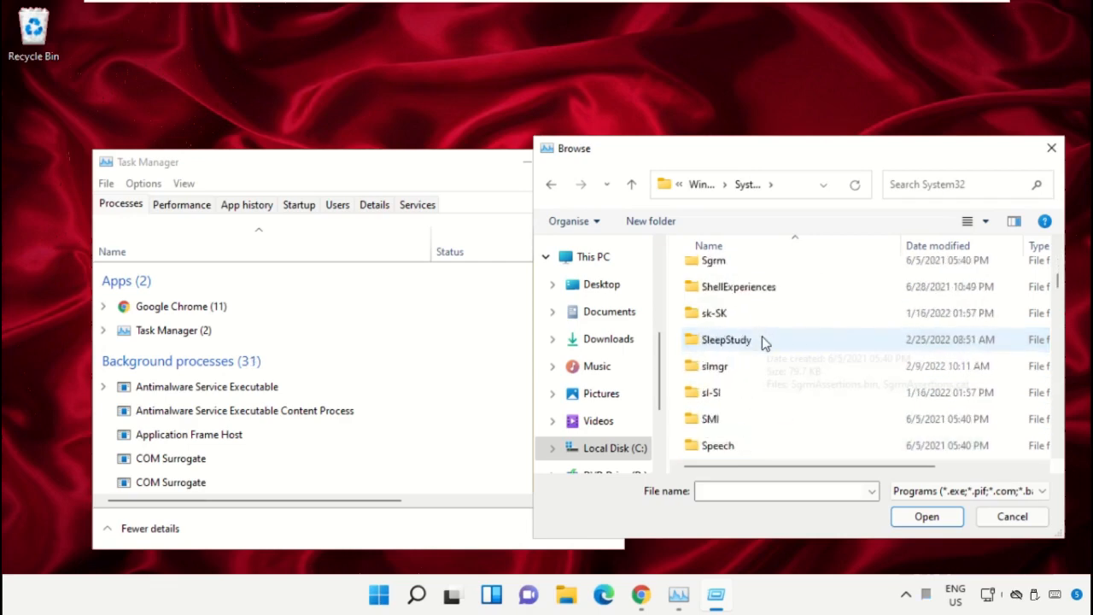
Choose cmd.exe from System32 as the new task and start it with administrative privileges.
text(cmd)
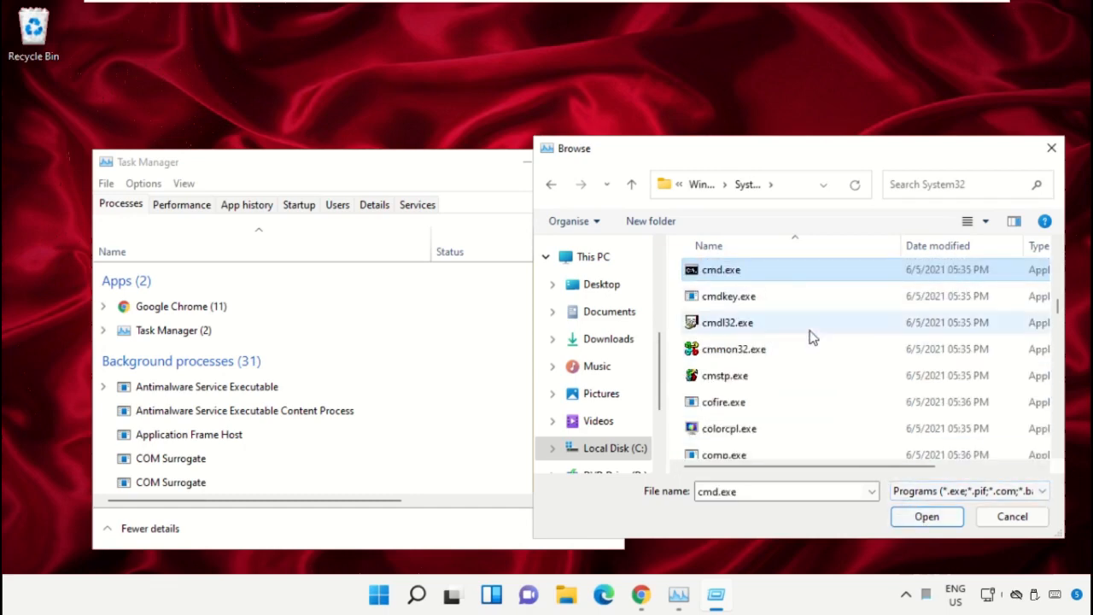
click(925, 517)
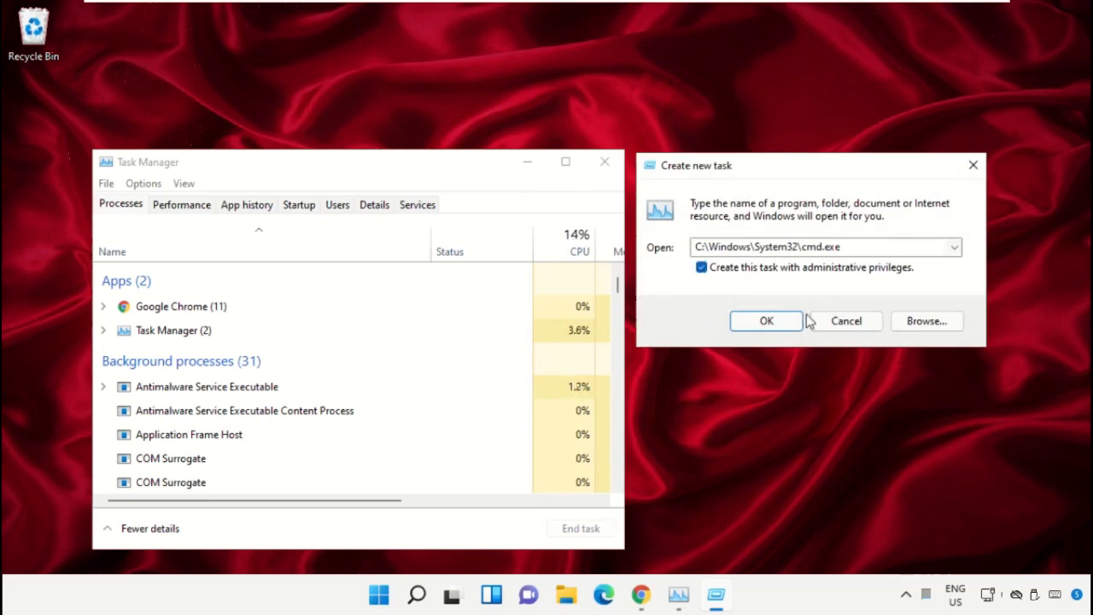
click(778, 323)
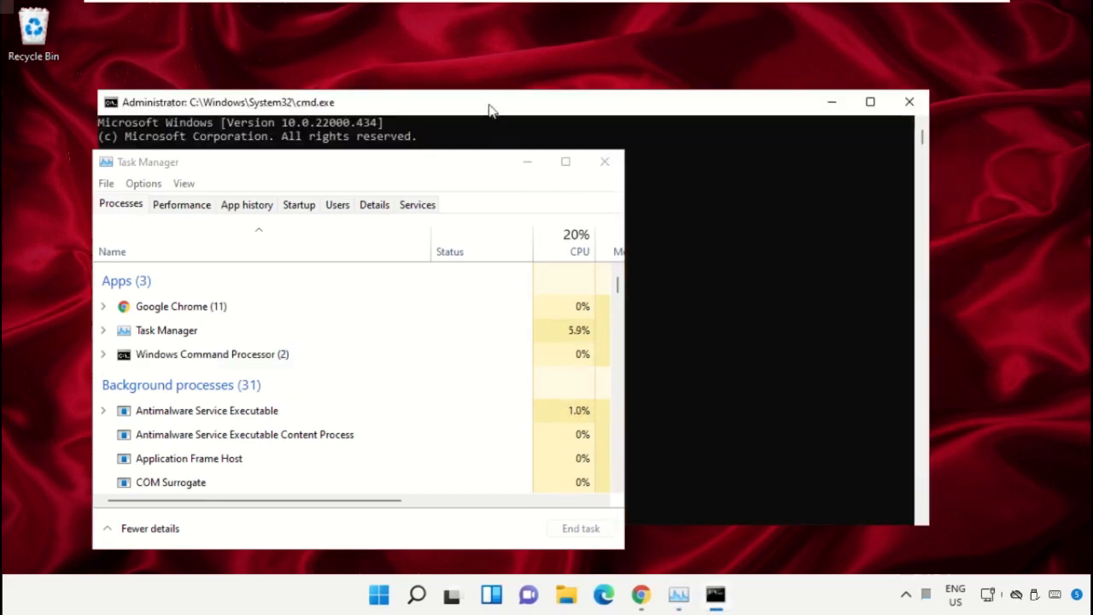
Minimize Task Manager, and make the command prompt window smaller and place it near the middle of the desktop.
click(530, 166)
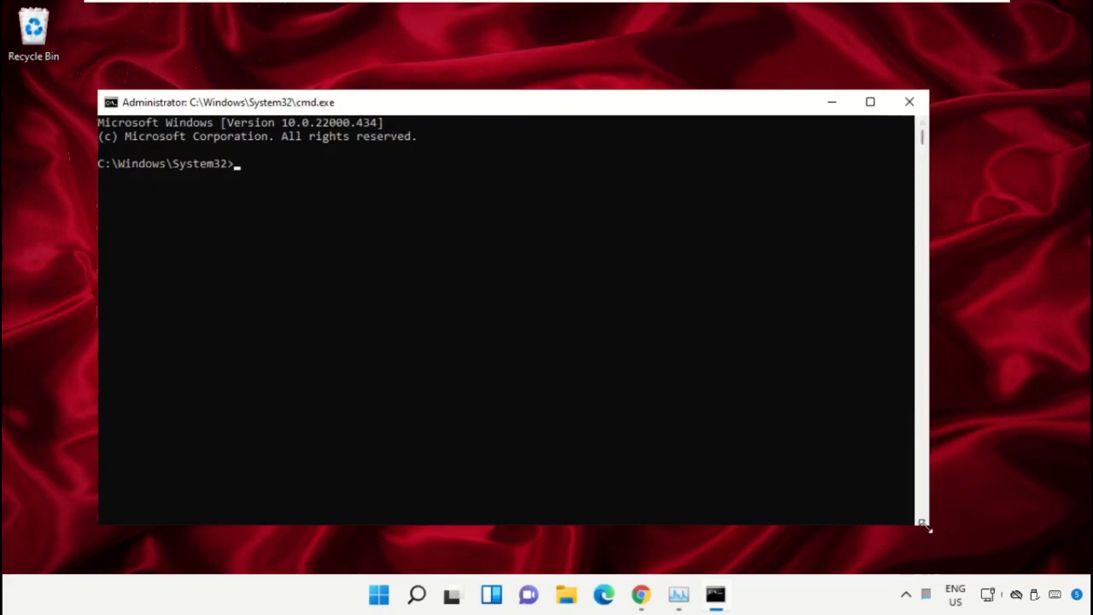
drag(925, 525, 743, 432)
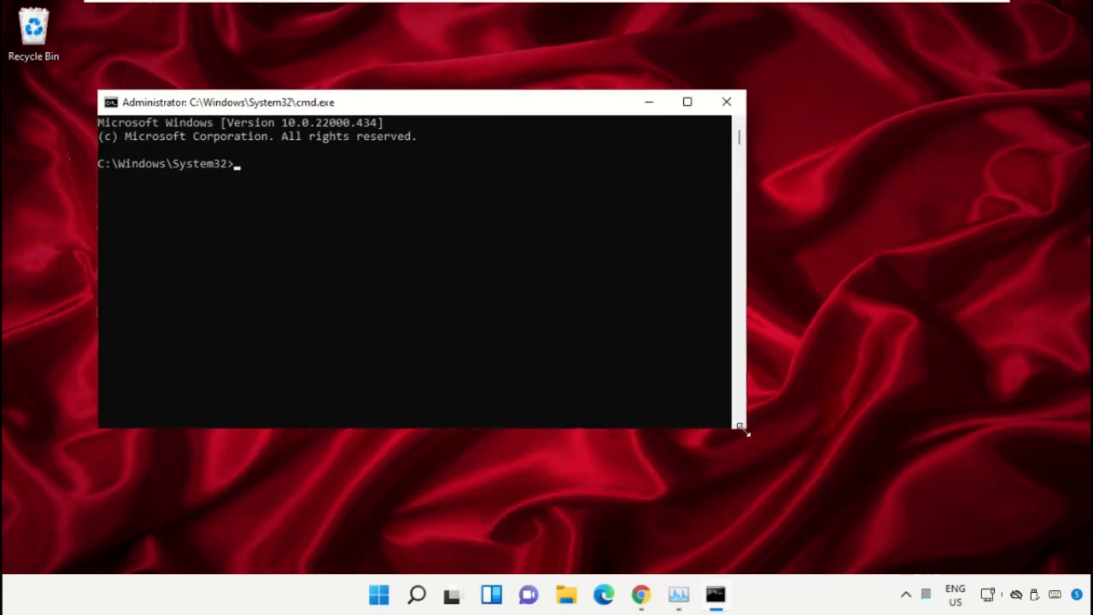
drag(427, 113, 540, 231)
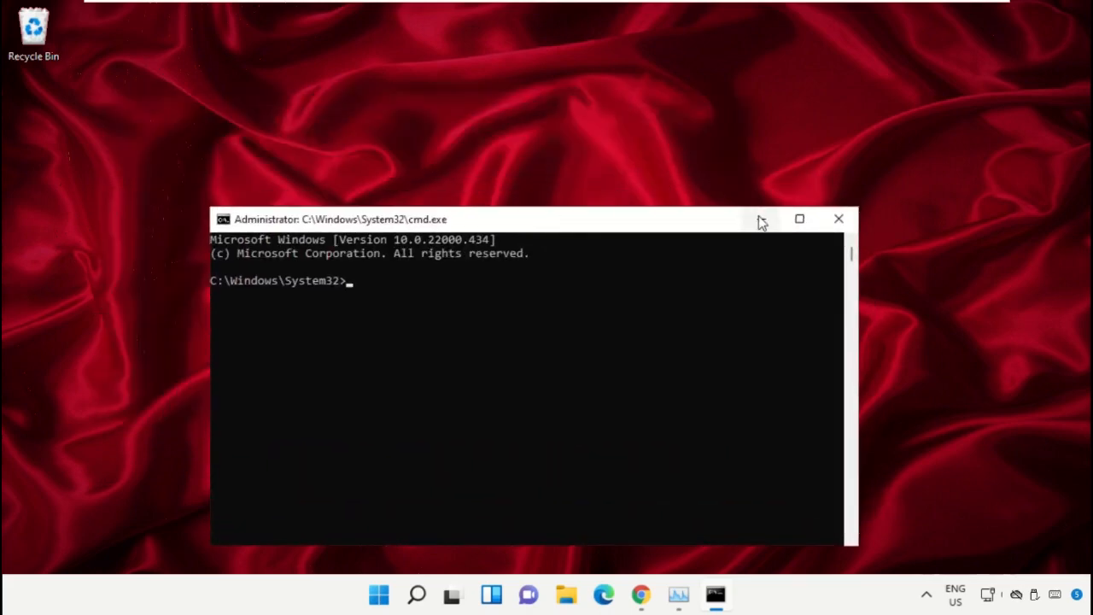
Switch to Google Chrome, search for "hows.tech windows commands" and open the Important Windows Commands page.
click(642, 592)
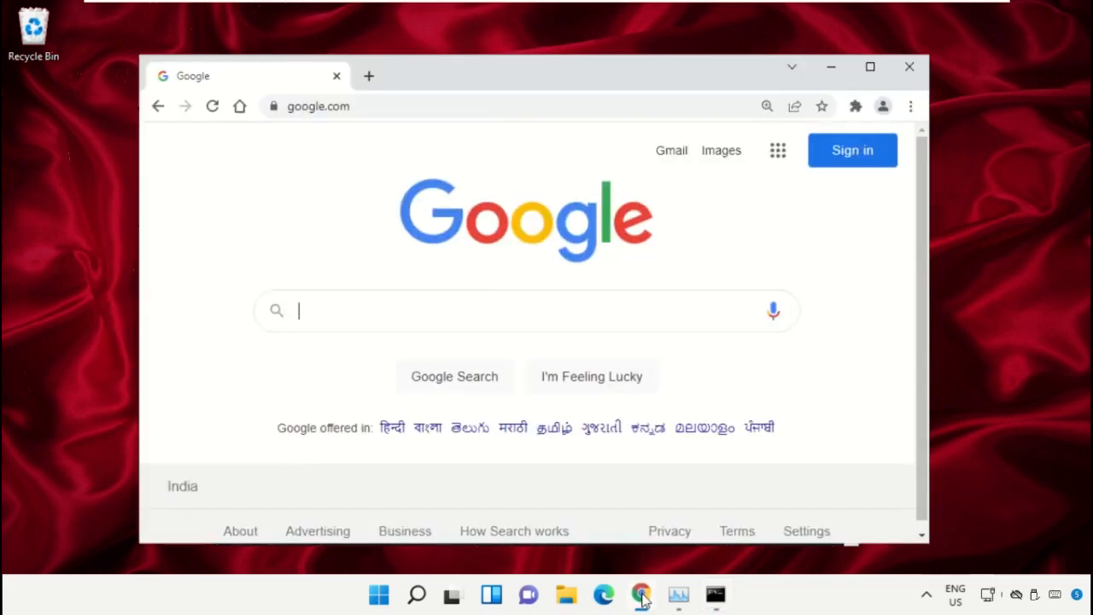
click(369, 316)
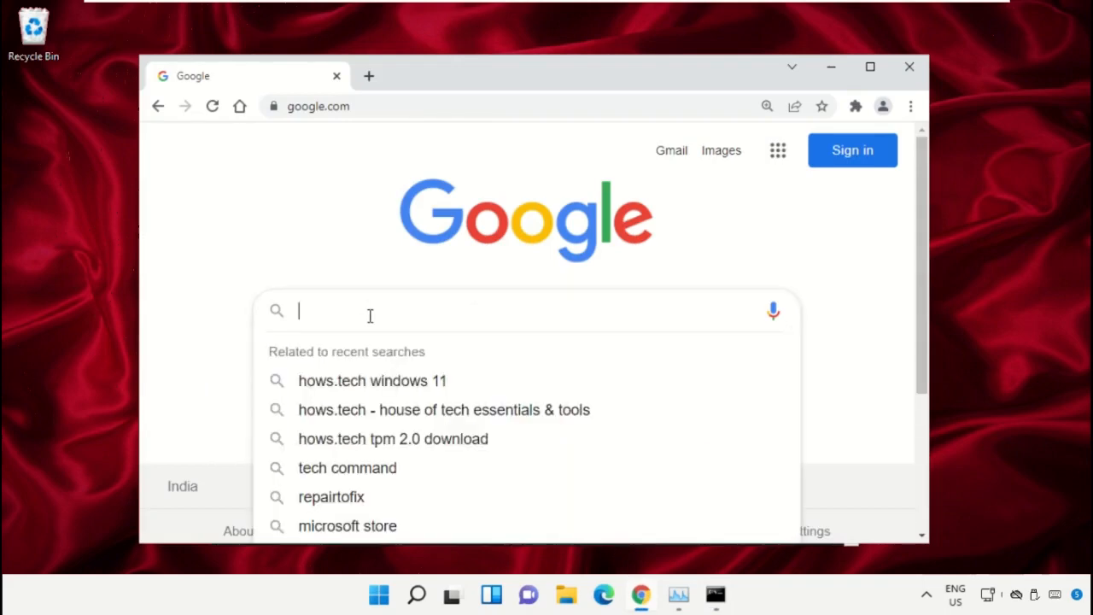
text(hows)
key(Down)
key(Return)
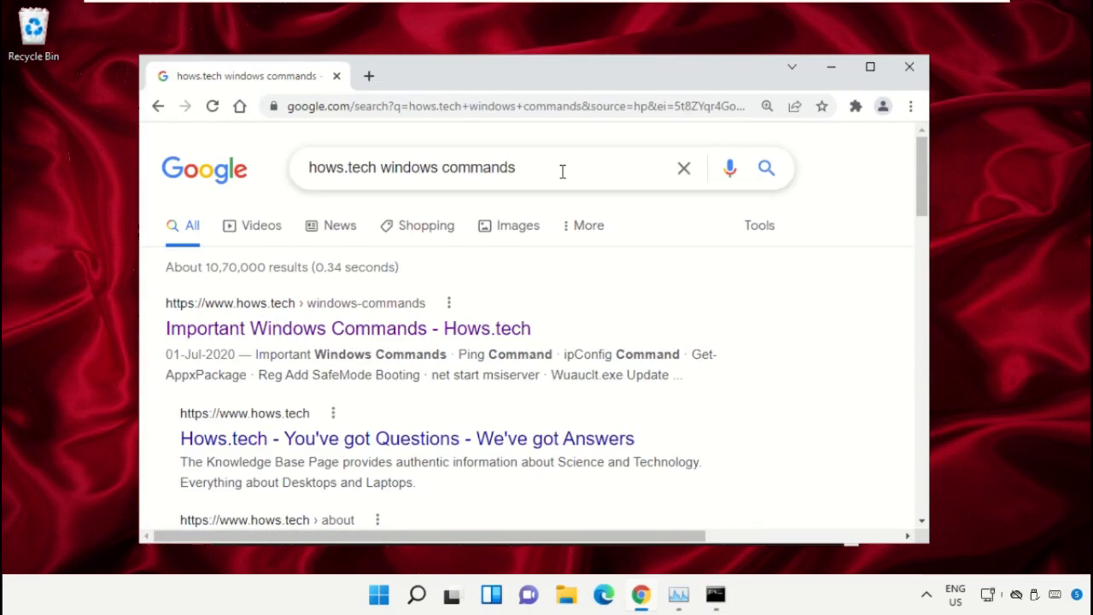
click(410, 335)
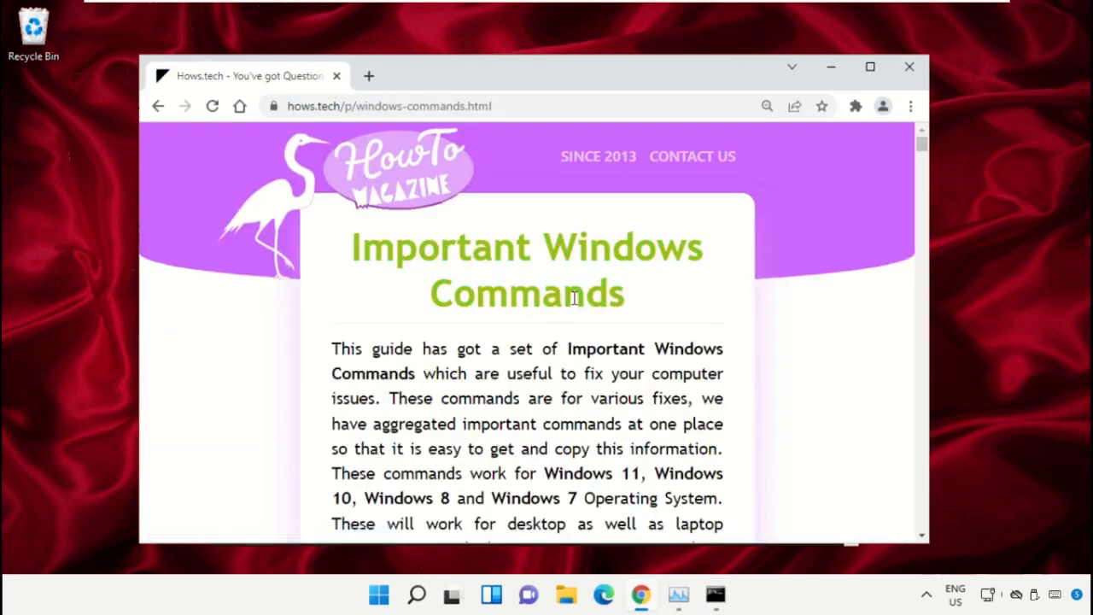
Find the SFC Windows commands on the Important Windows Commands page, starting with Command 11.
scroll(683, 309, down, 12)
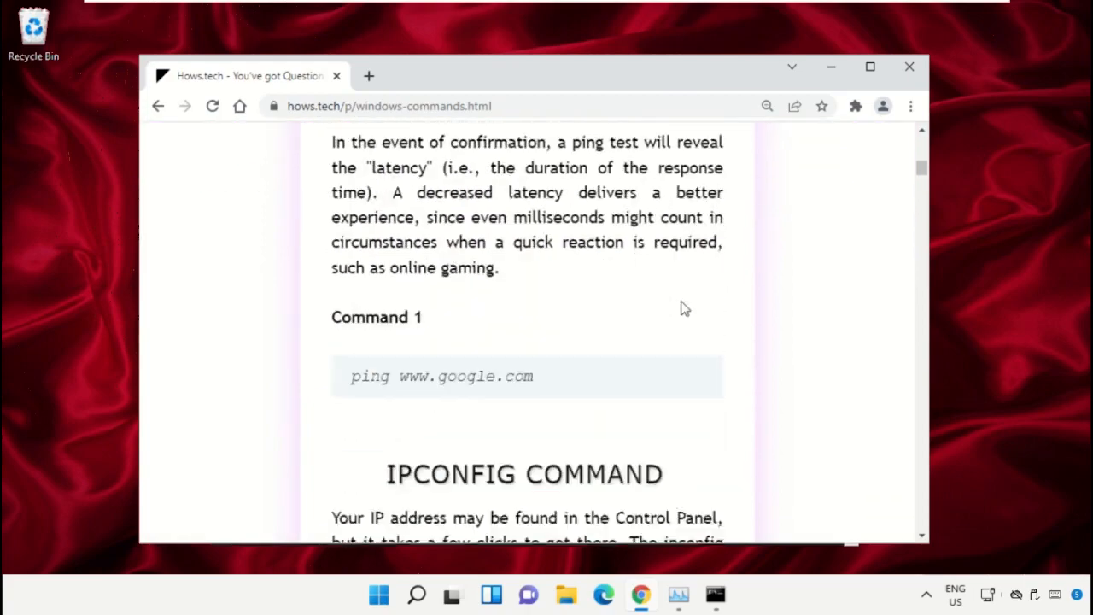
scroll(683, 309, down, 12)
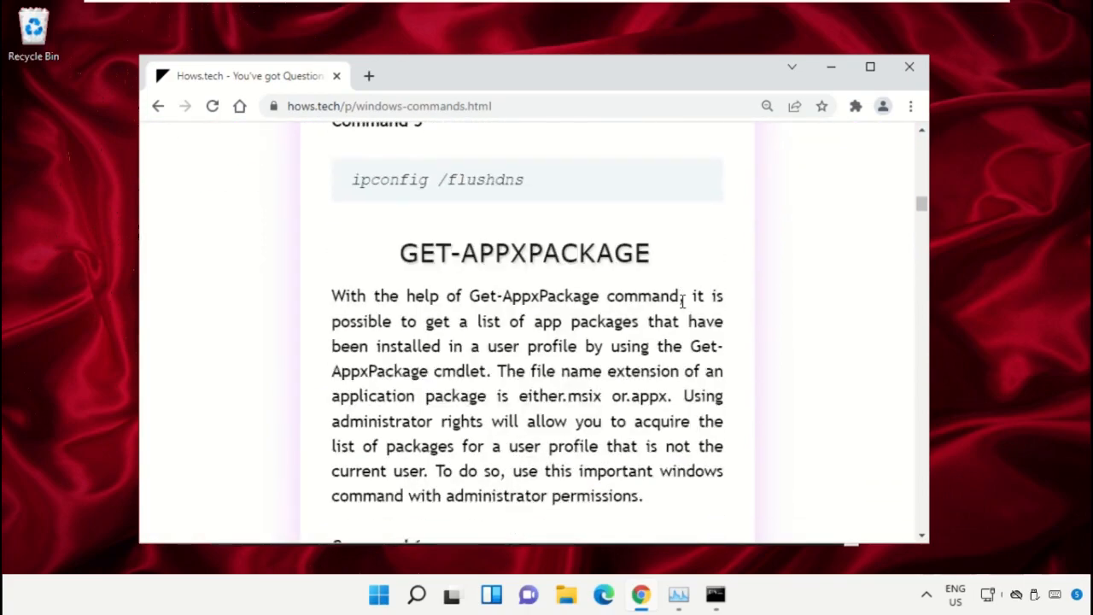
scroll(683, 301, down, 12)
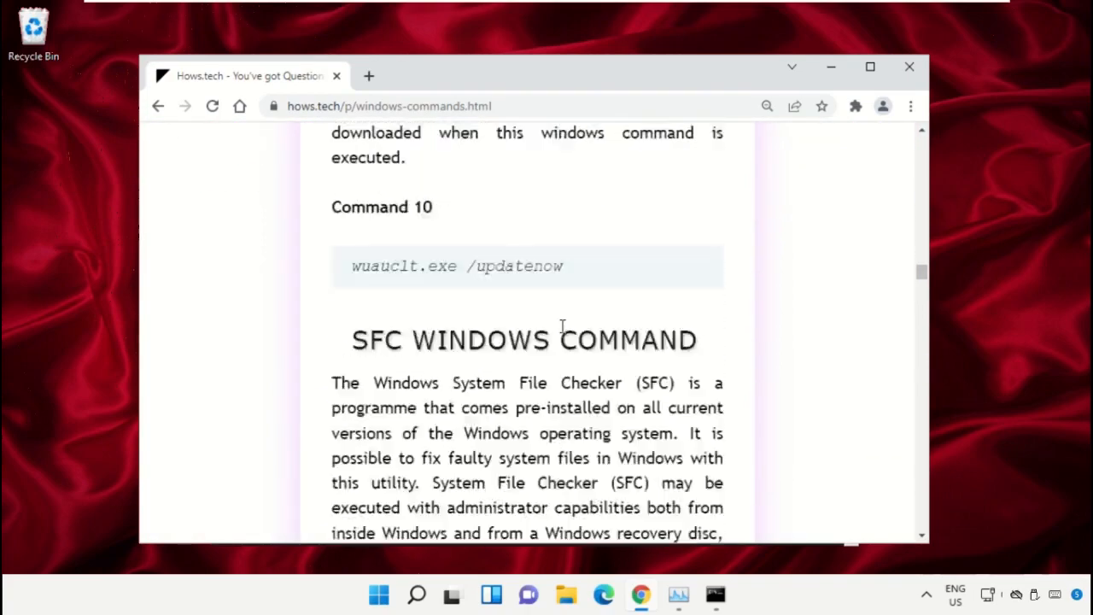
scroll(563, 326, down, 5)
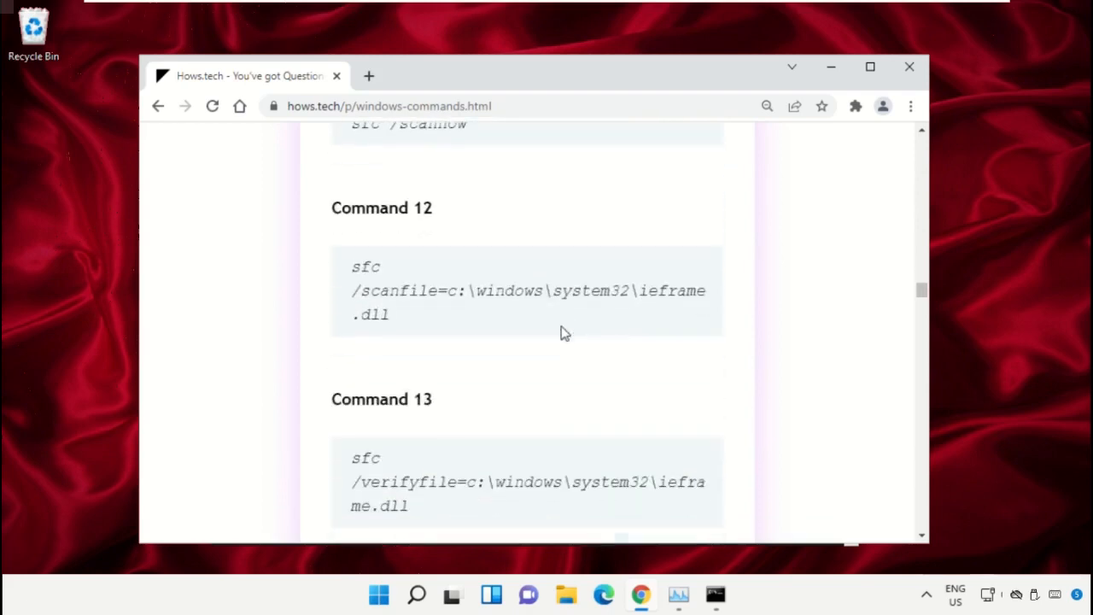
scroll(564, 333, down, 1)
scroll(564, 333, up, 1)
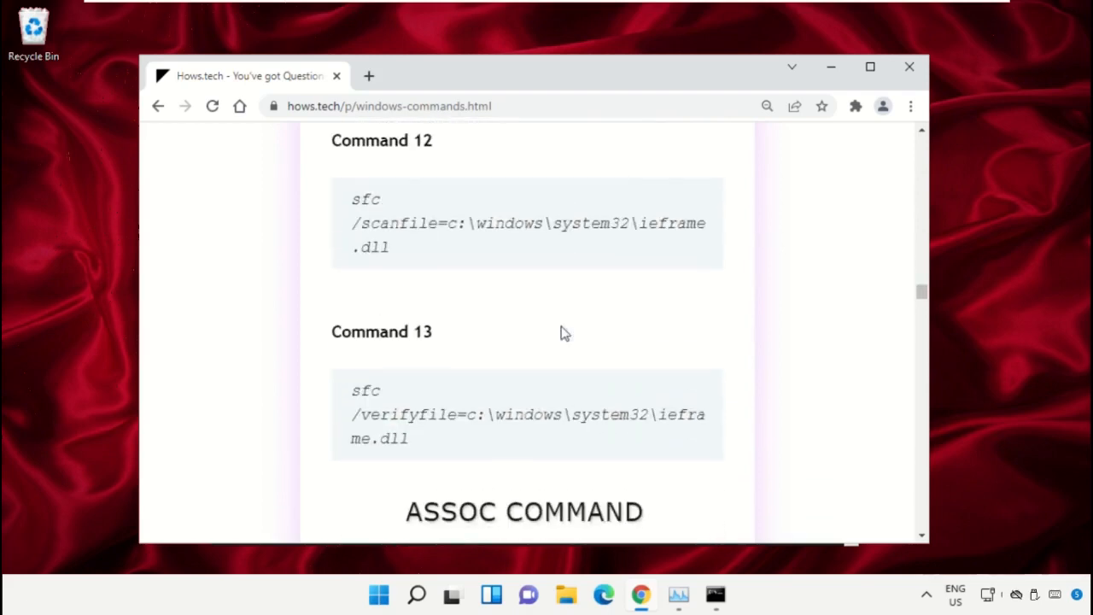
scroll(563, 333, up, 1)
scroll(564, 333, up, 1)
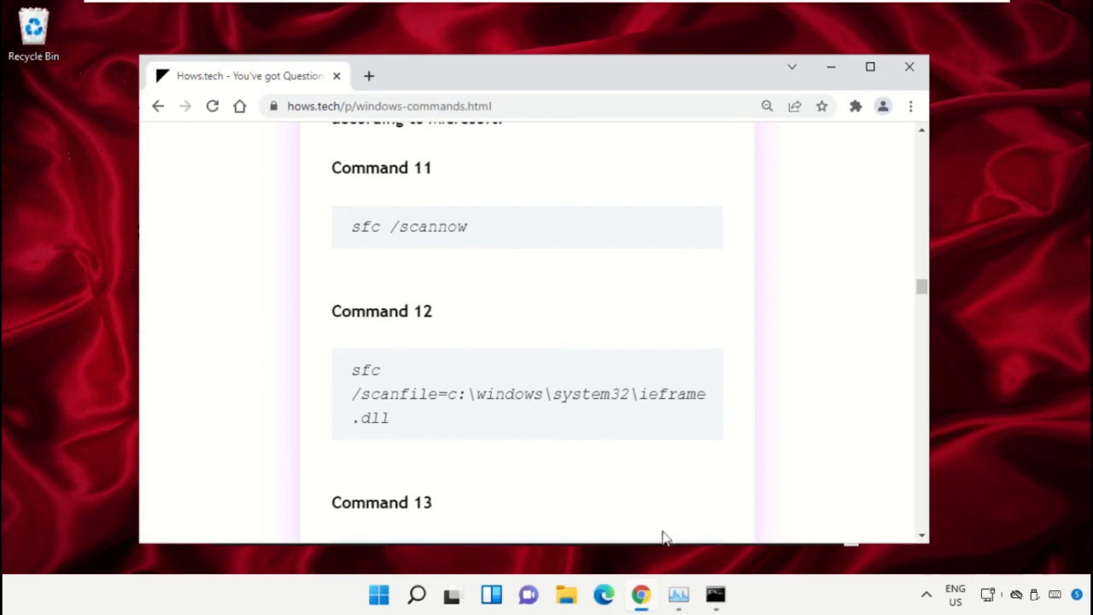
Bring up the command prompt and offset its window from the Chrome window so the SFC commands stay readable.
click(715, 596)
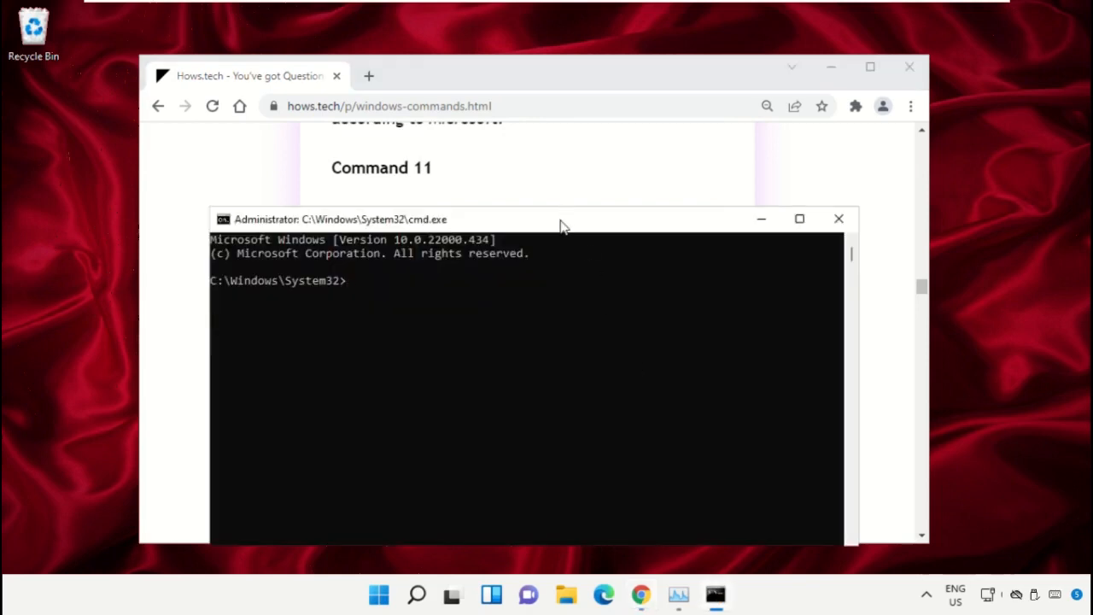
drag(559, 225, 696, 248)
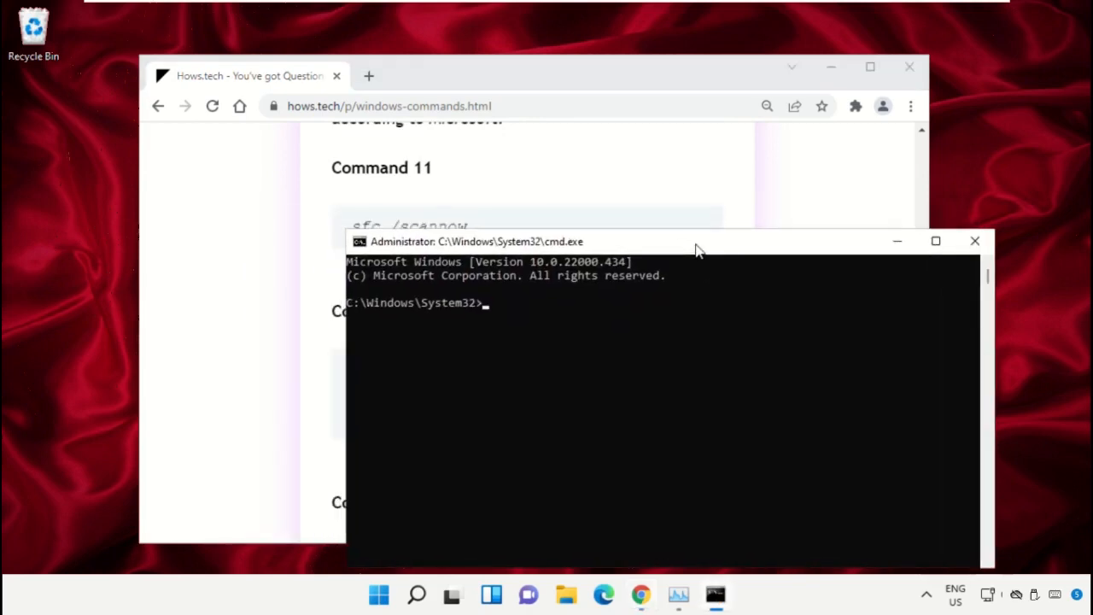
drag(547, 75, 471, 99)
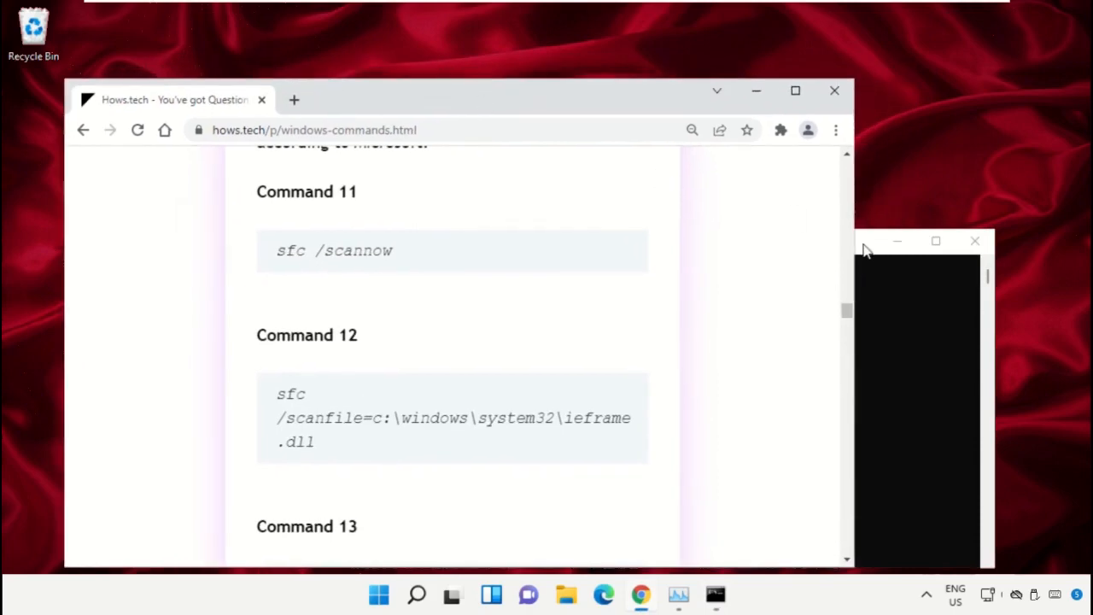
Move the command prompt window clear of the commands page and copy Command 12, sfc /scanfile=c:\windows\system32\ieframe.dll.
click(865, 249)
drag(710, 247, 832, 168)
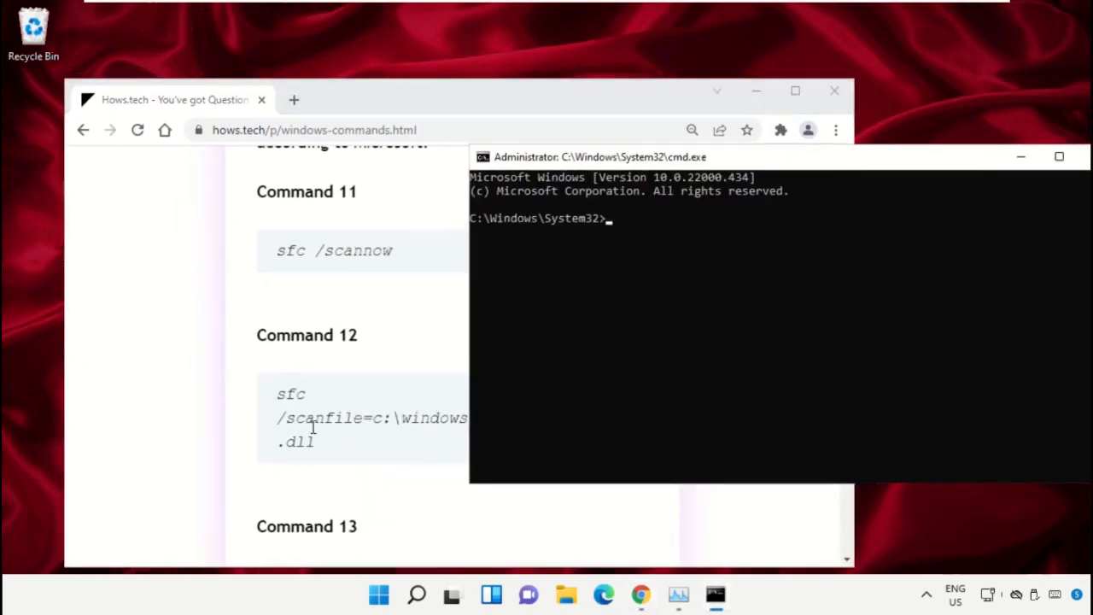
triple_click(314, 428)
click(383, 414)
triple_click(356, 421)
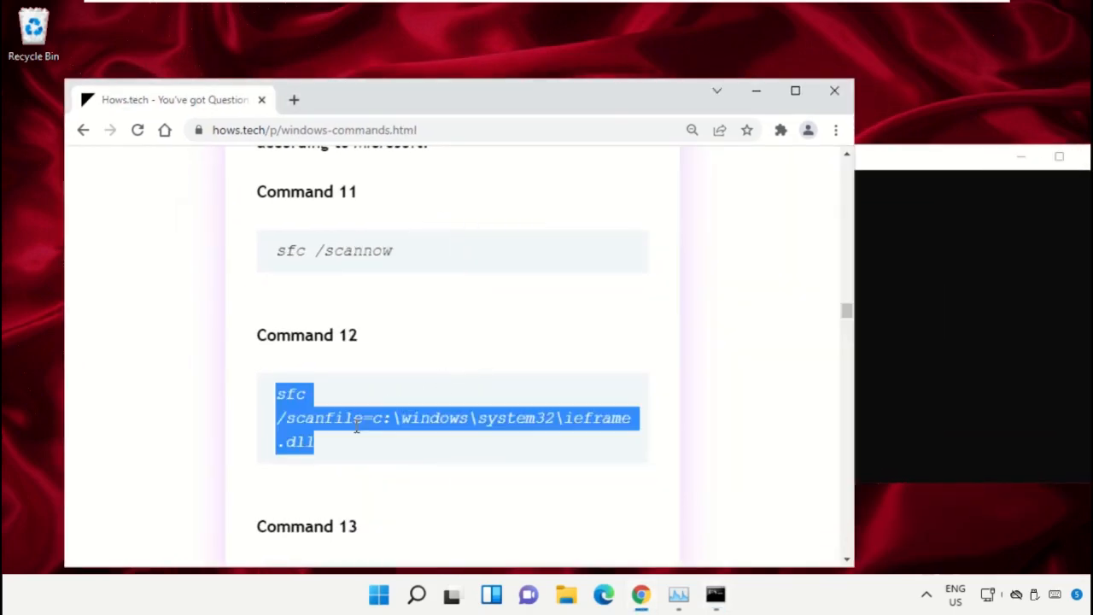
right_click(355, 421)
click(394, 291)
Bring the command prompt back into view and run the copied sfc /scanfile=c:\windows\system32\ieframe.dll command.
click(884, 220)
drag(875, 161, 832, 167)
key(ctrl+v)
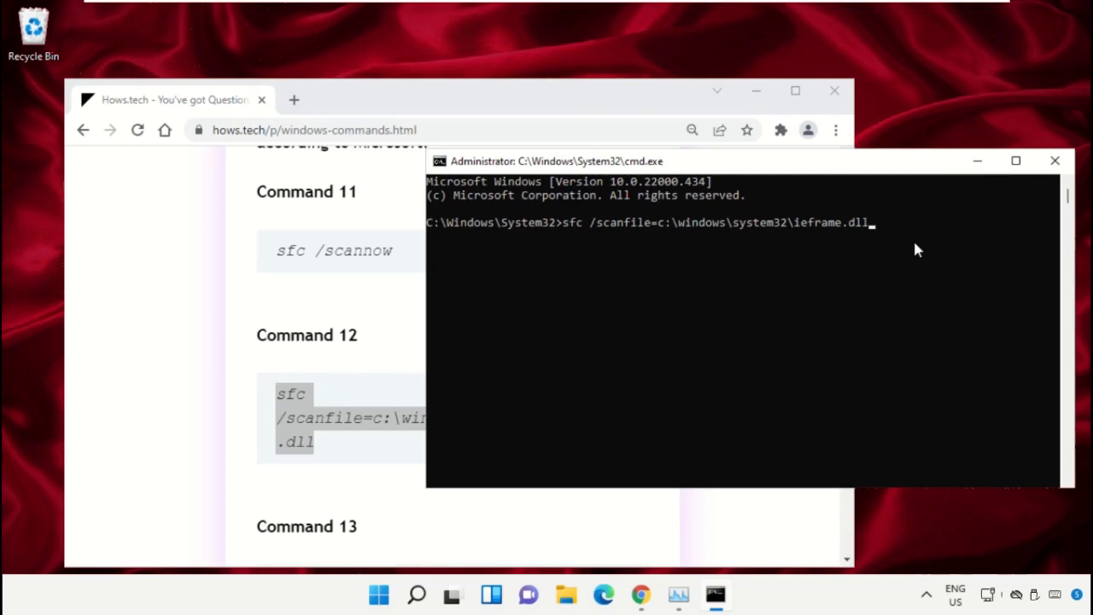
key(Return)
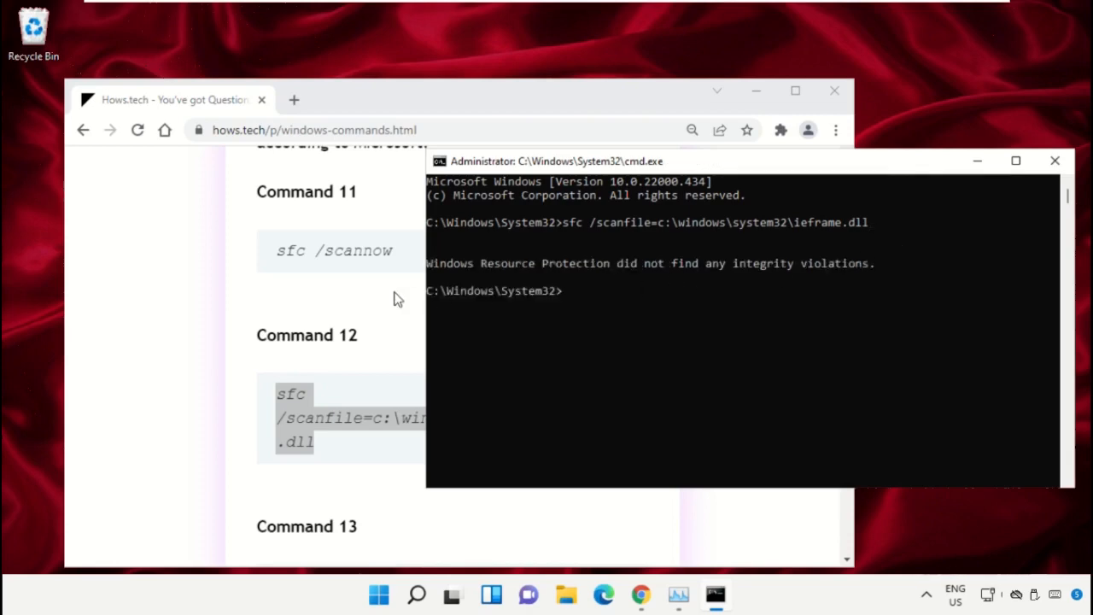
Copy Command 13, sfc /verifyfile=c:\windows\system32\ieframe.dll, from the Windows commands page in Chrome.
click(357, 295)
scroll(384, 316, down, 3)
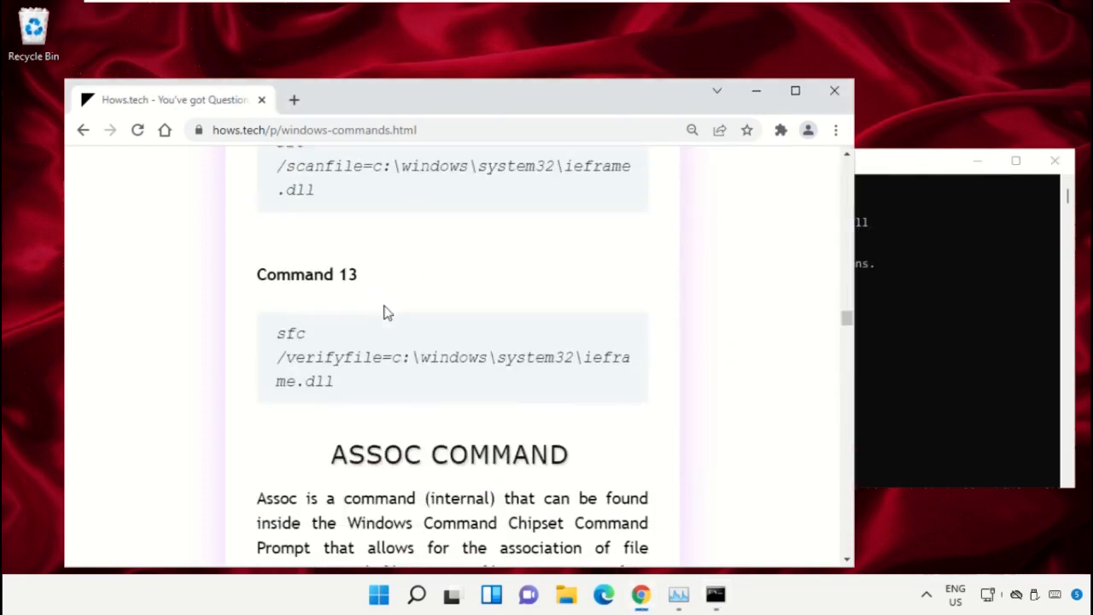
triple_click(370, 349)
right_click(360, 361)
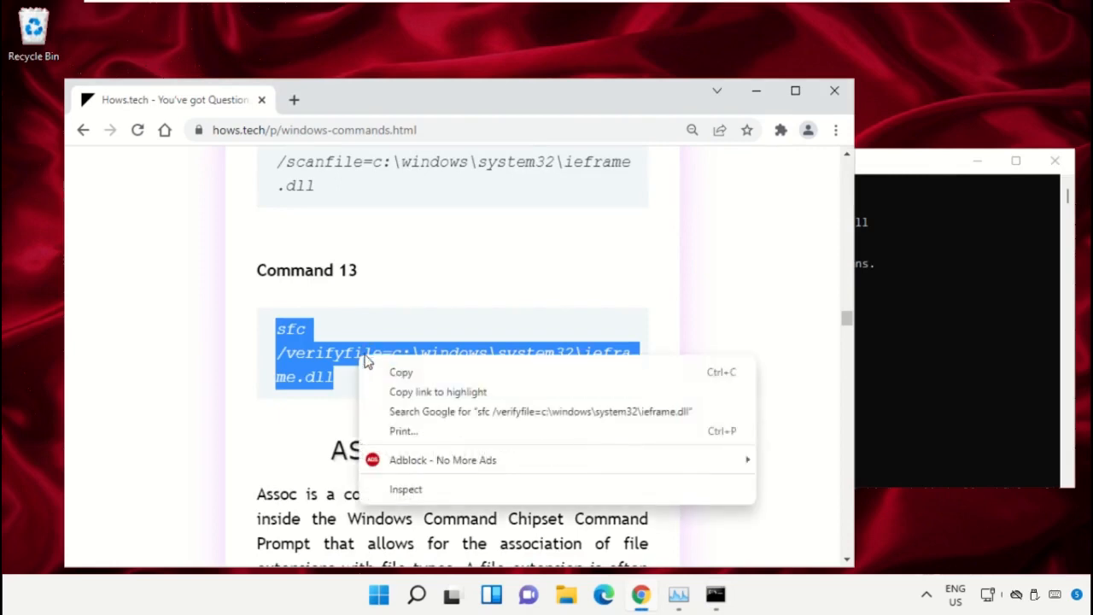
click(402, 373)
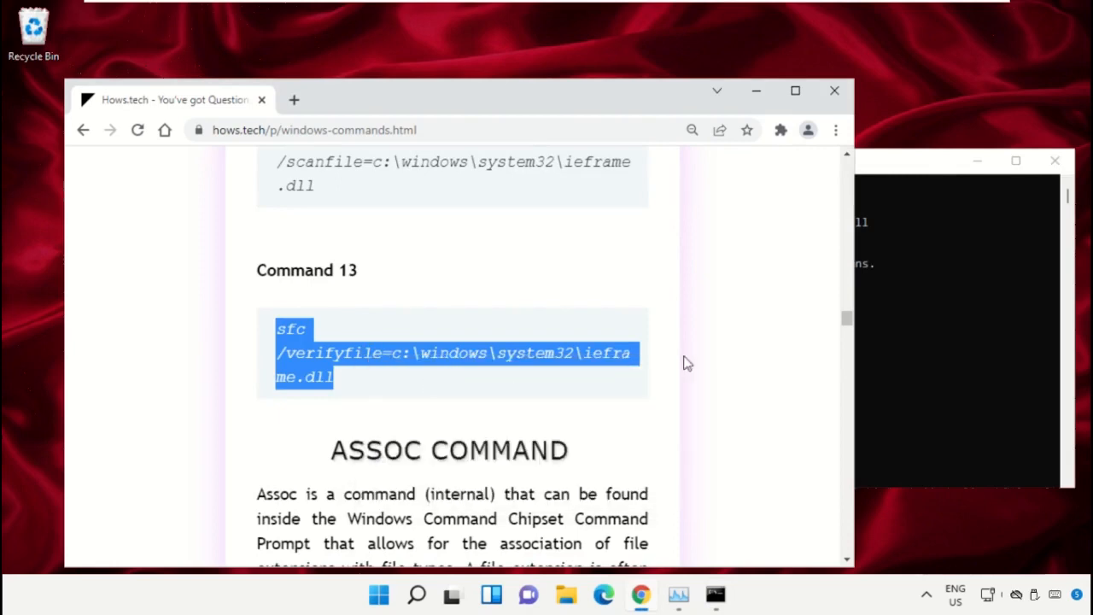
Paste and run sfc /verifyfile=c:\windows\system32\ieframe.dll in the elevated command prompt.
click(993, 316)
right_click(611, 303)
key(Return)
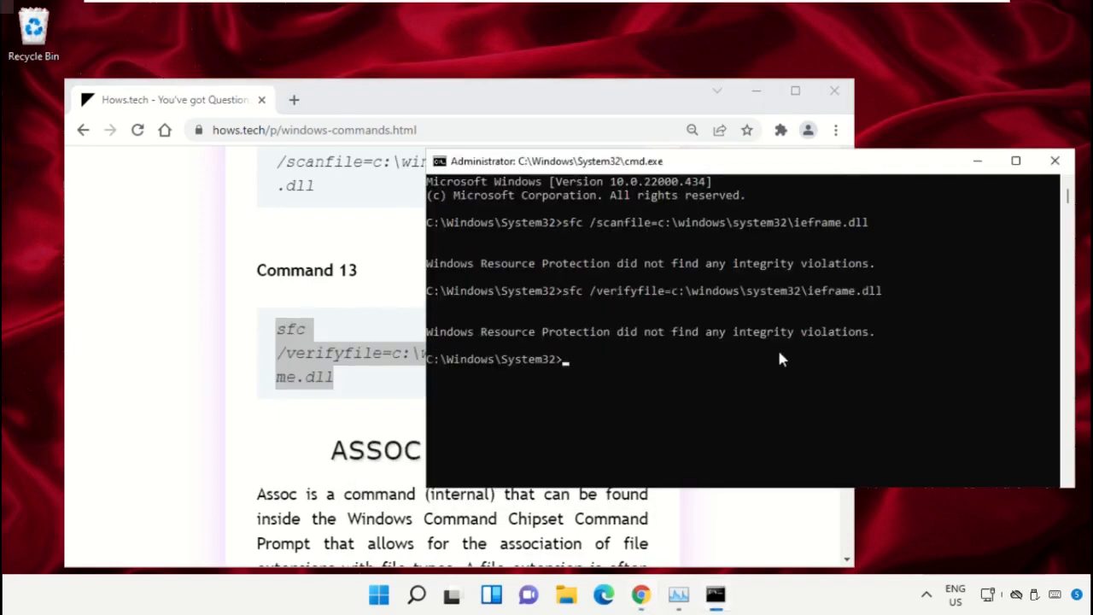
Minimize the Chrome window and close the command prompt with the exit command.
click(755, 94)
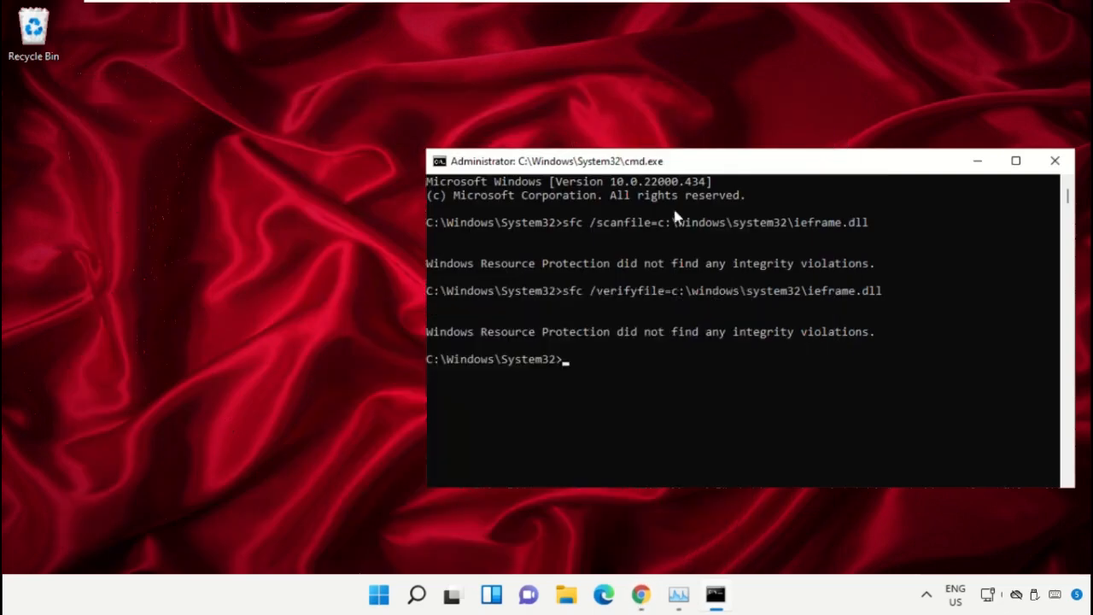
text(exit)
key(Return)
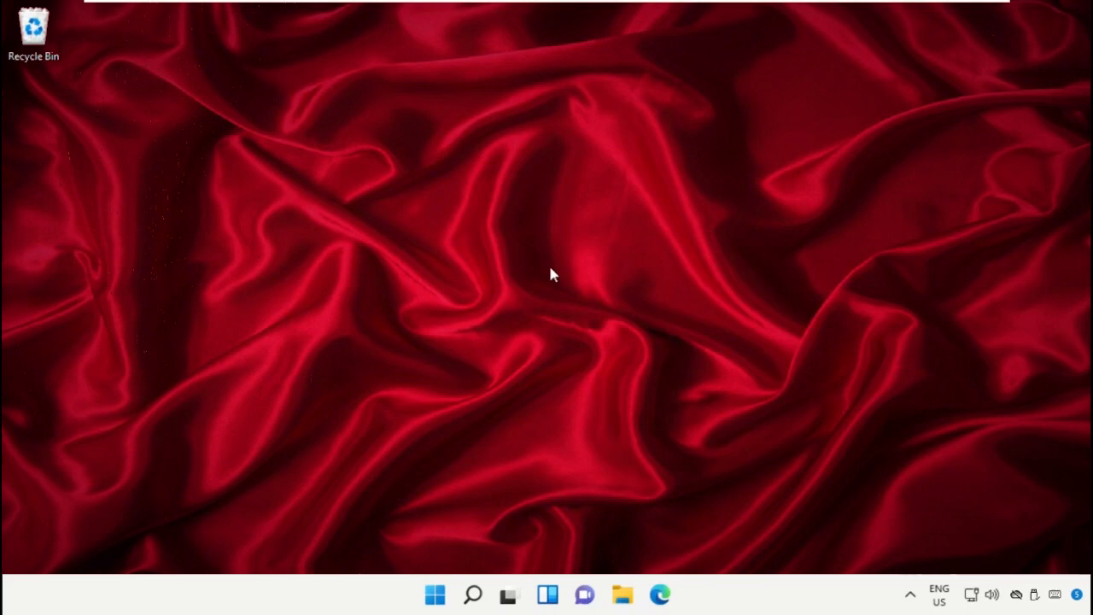
Open Microsoft Store through Windows search and search the store for "widget louncher".
click(473, 595)
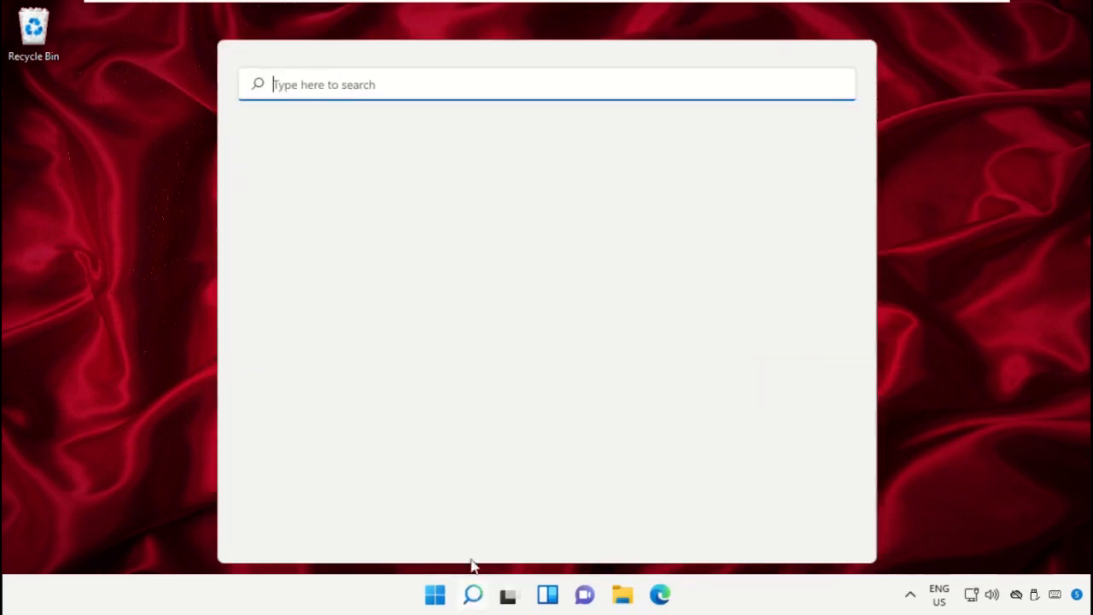
text(Microsoft Store)
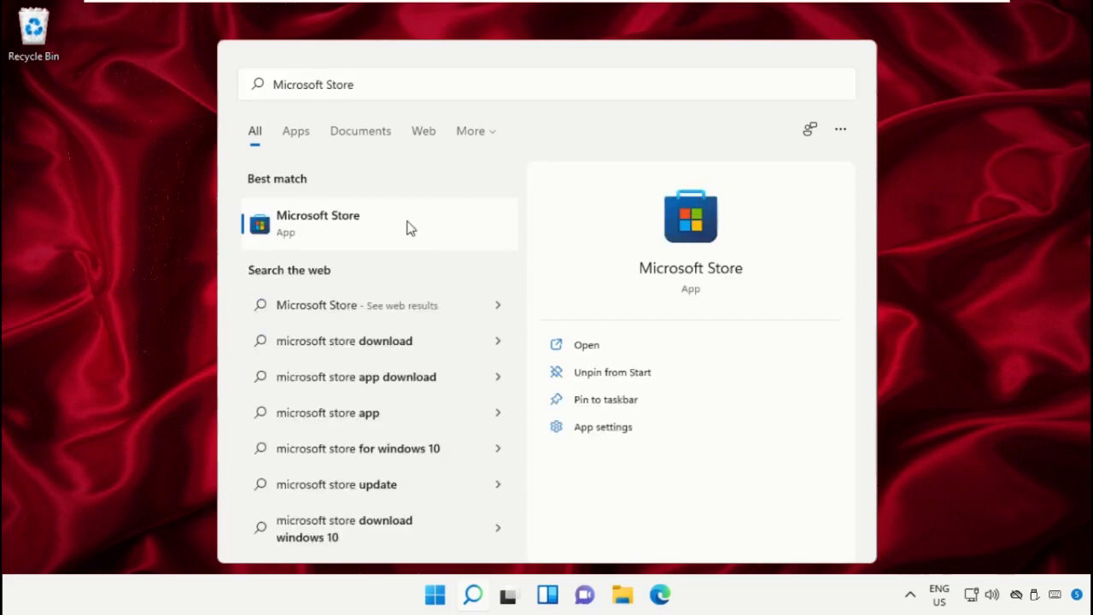
click(409, 223)
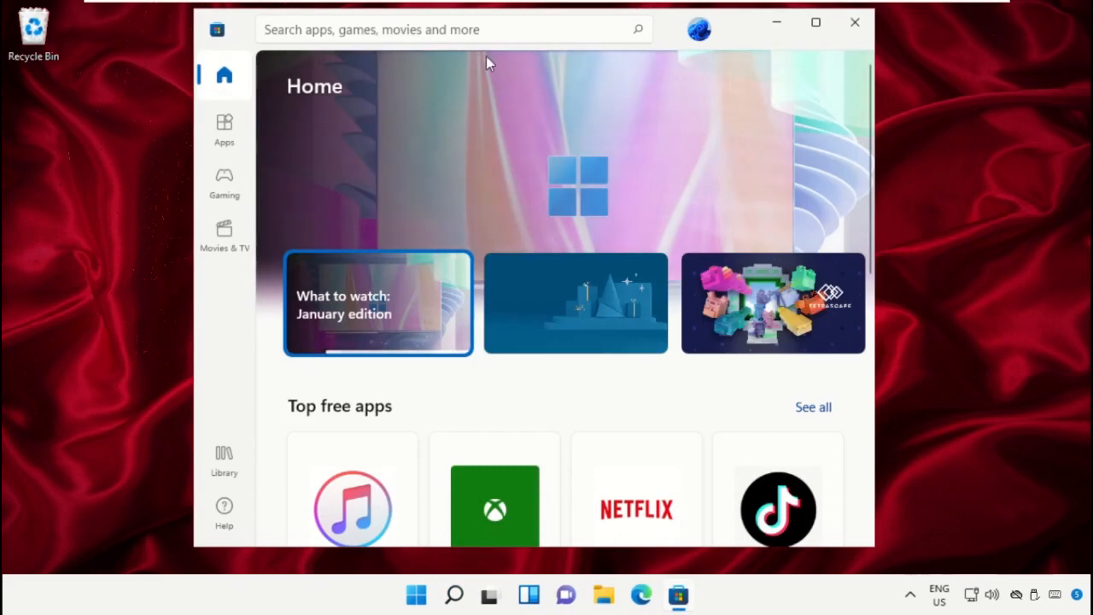
click(495, 35)
text(widget louncher)
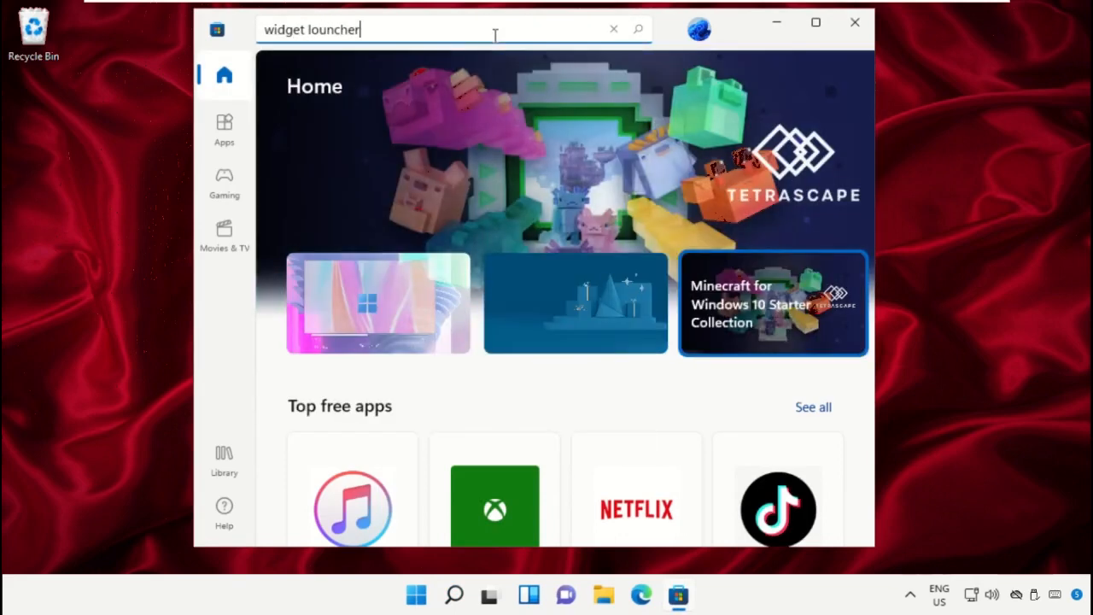
key(Return)
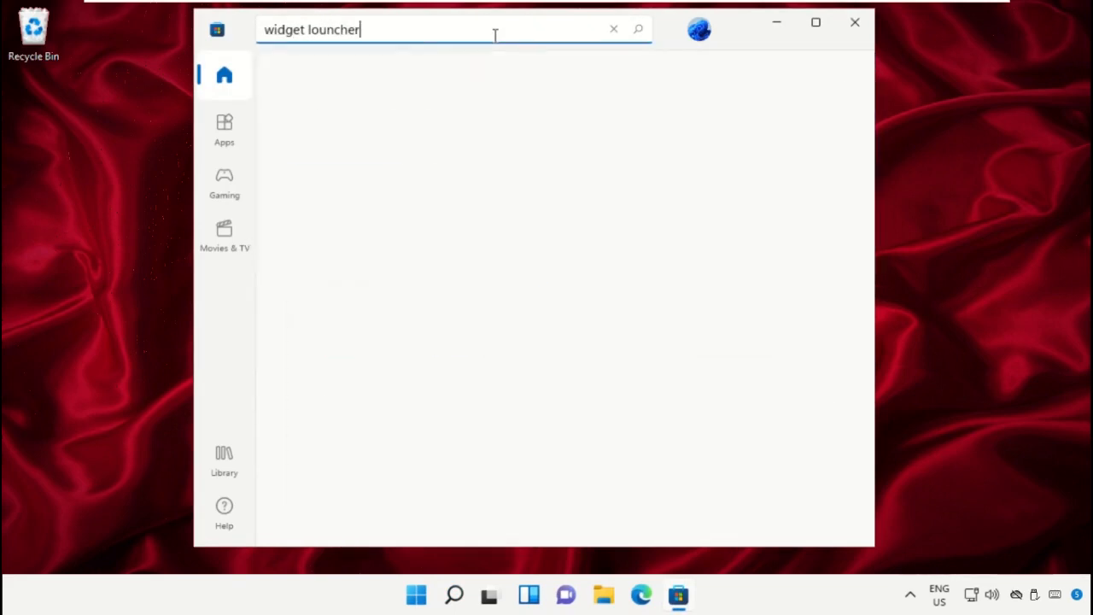
Find the free Widget Launcher app among the store results, install it and open it.
scroll(551, 224, down, 4)
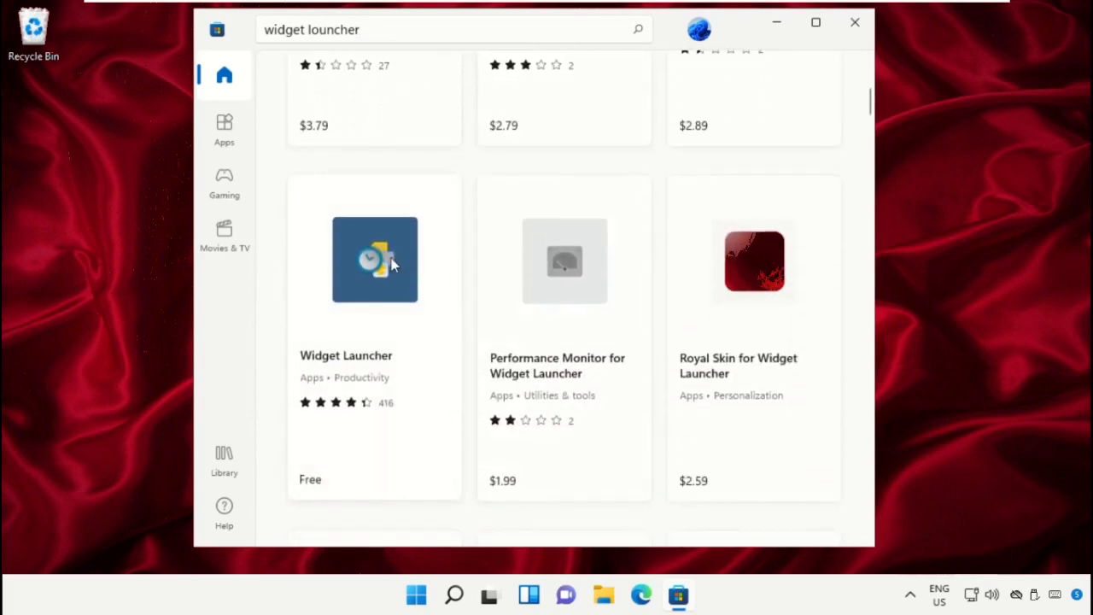
click(390, 261)
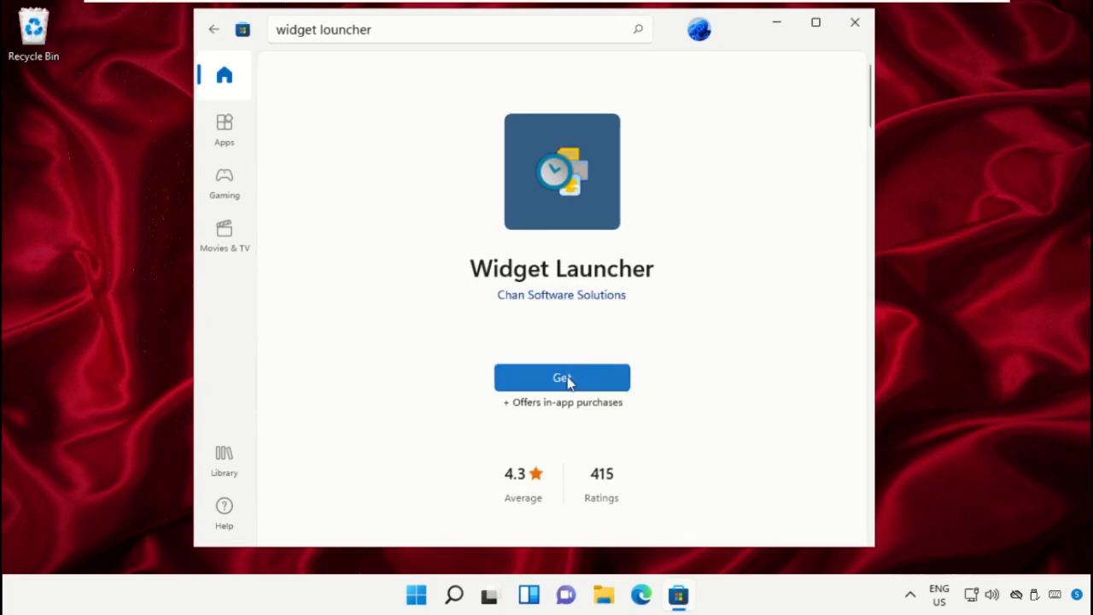
click(568, 371)
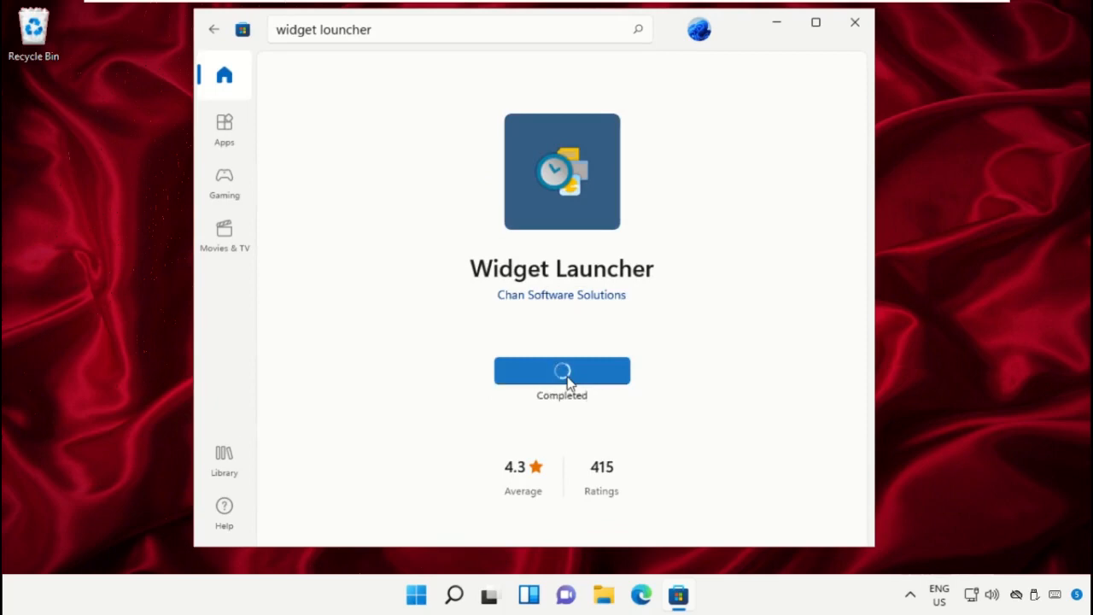
click(567, 375)
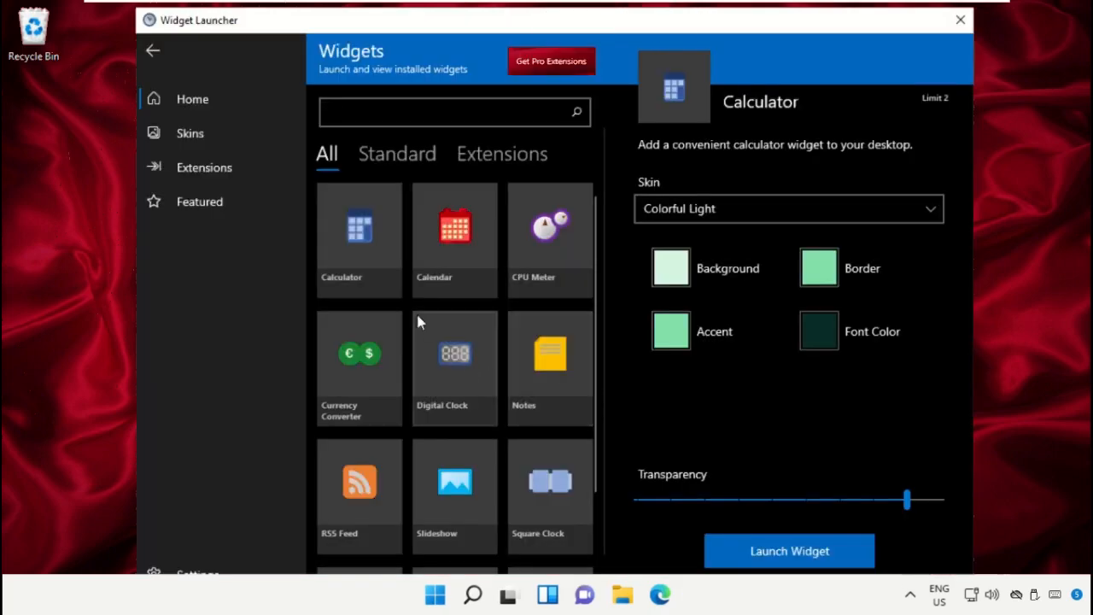
Launch the Calculator, Calendar and Currency Converter widgets on the desktop, and close the Widget Launcher window.
click(369, 247)
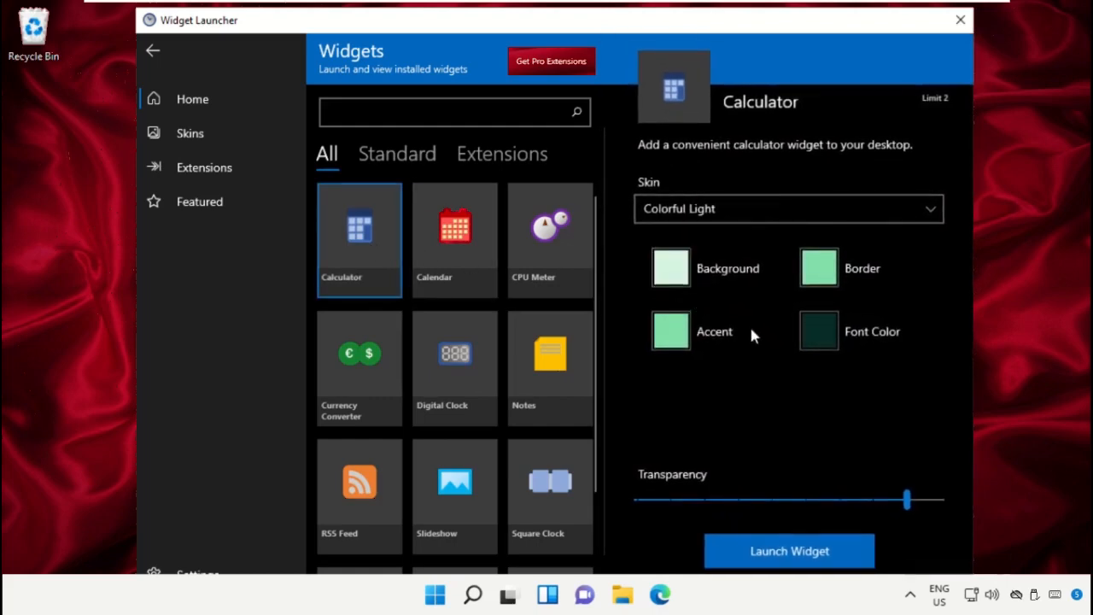
click(796, 551)
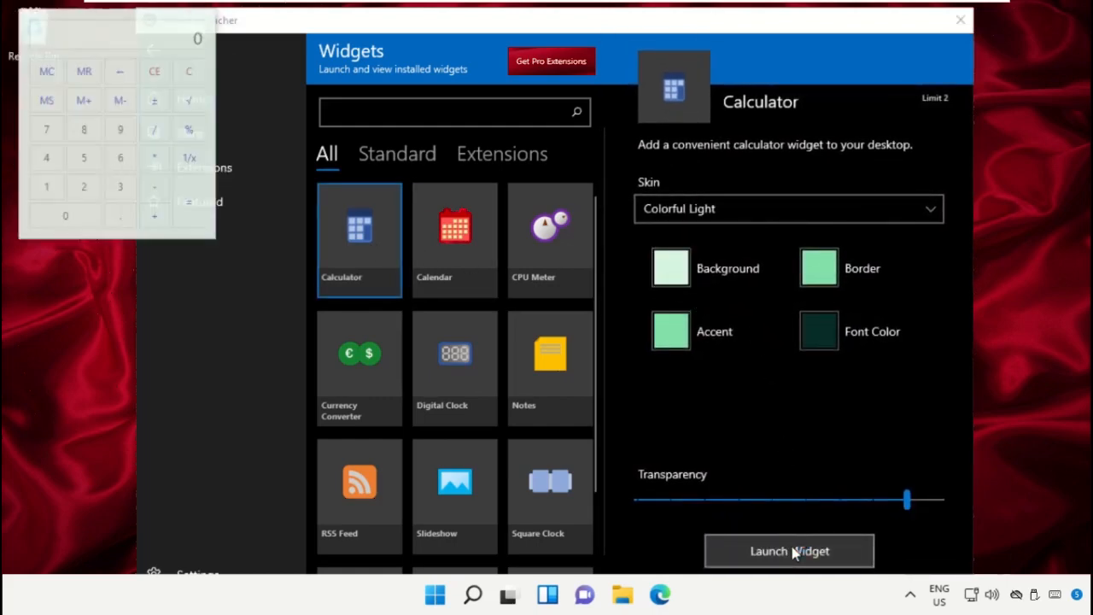
click(458, 249)
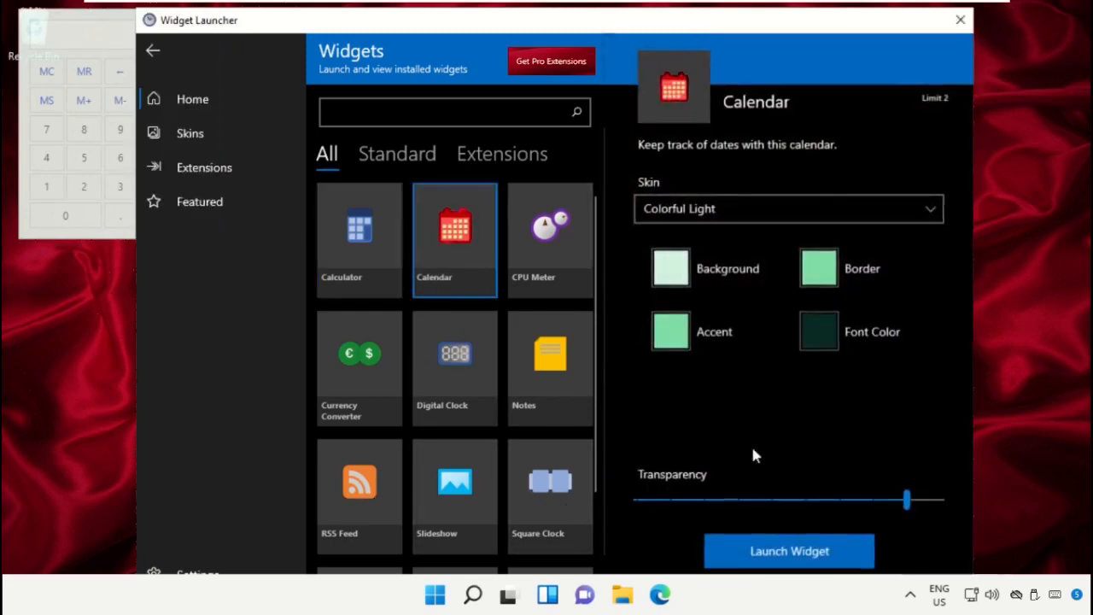
click(794, 550)
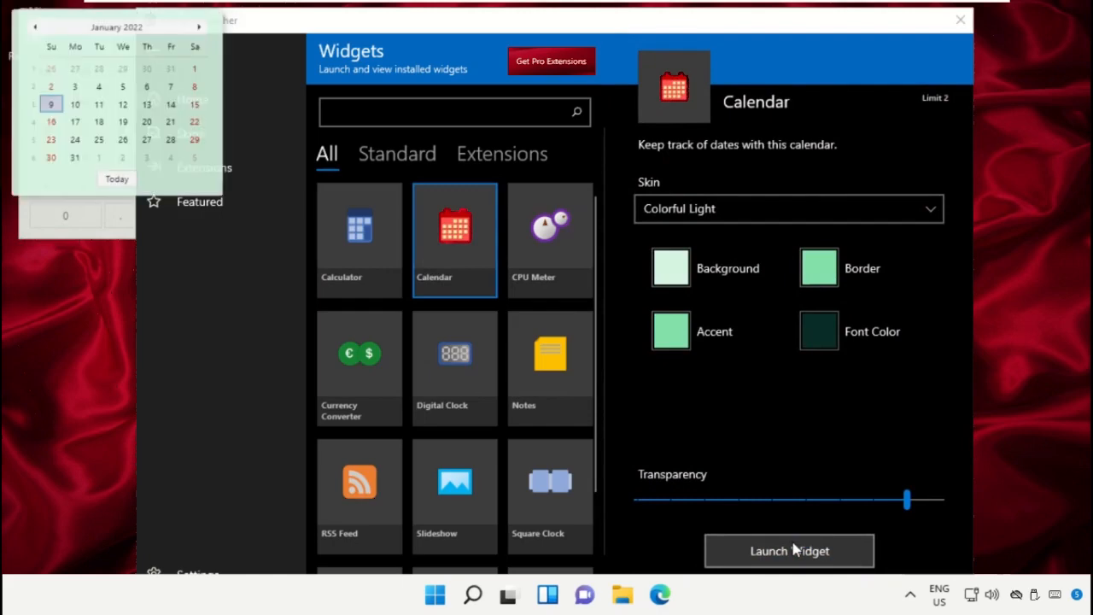
click(382, 350)
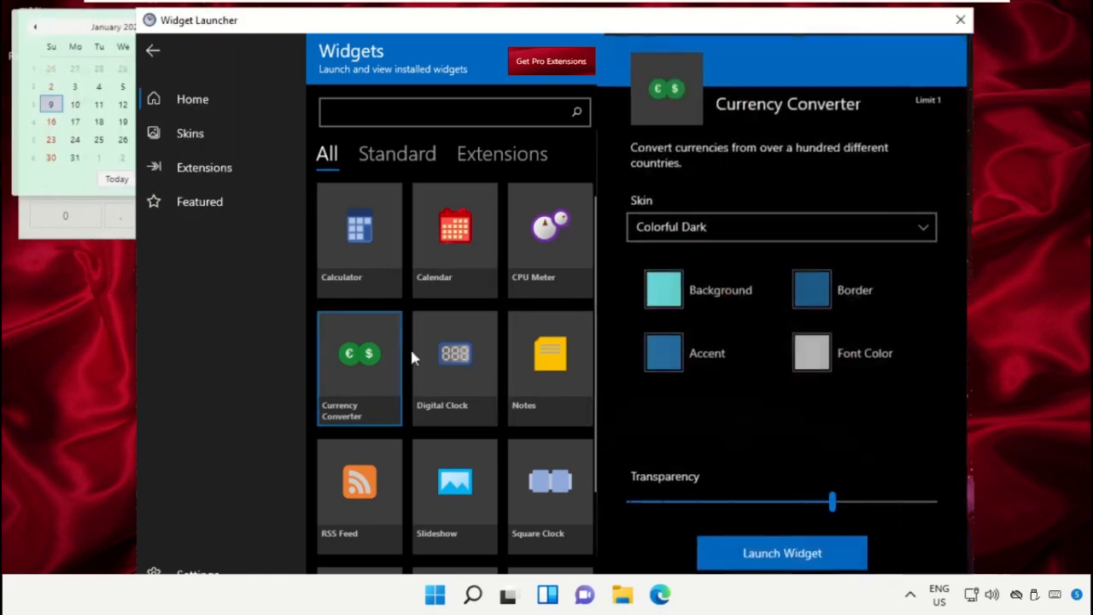
click(790, 550)
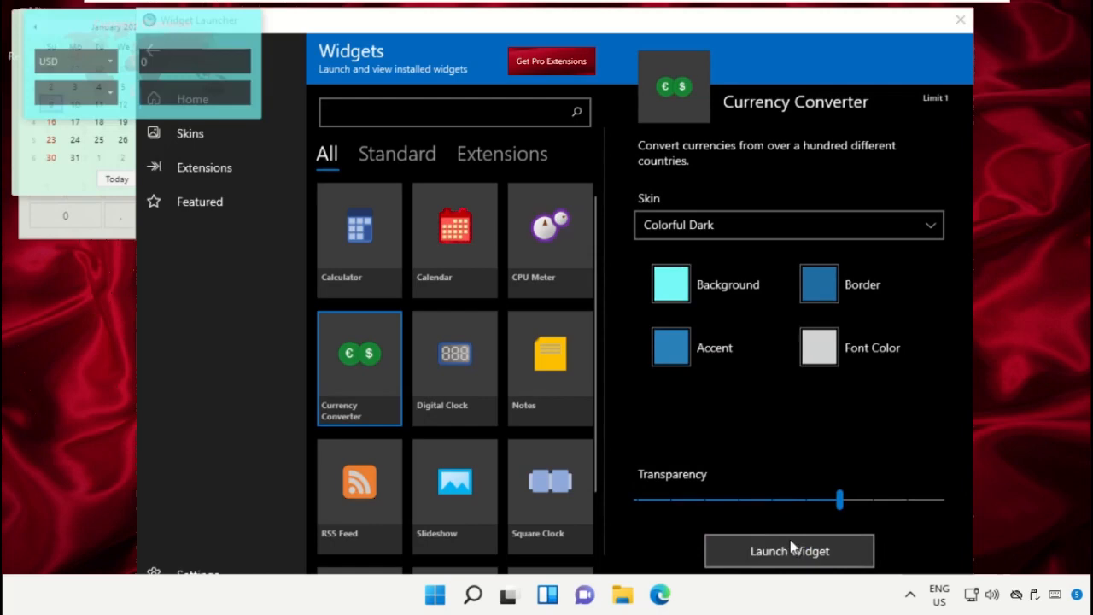
click(960, 21)
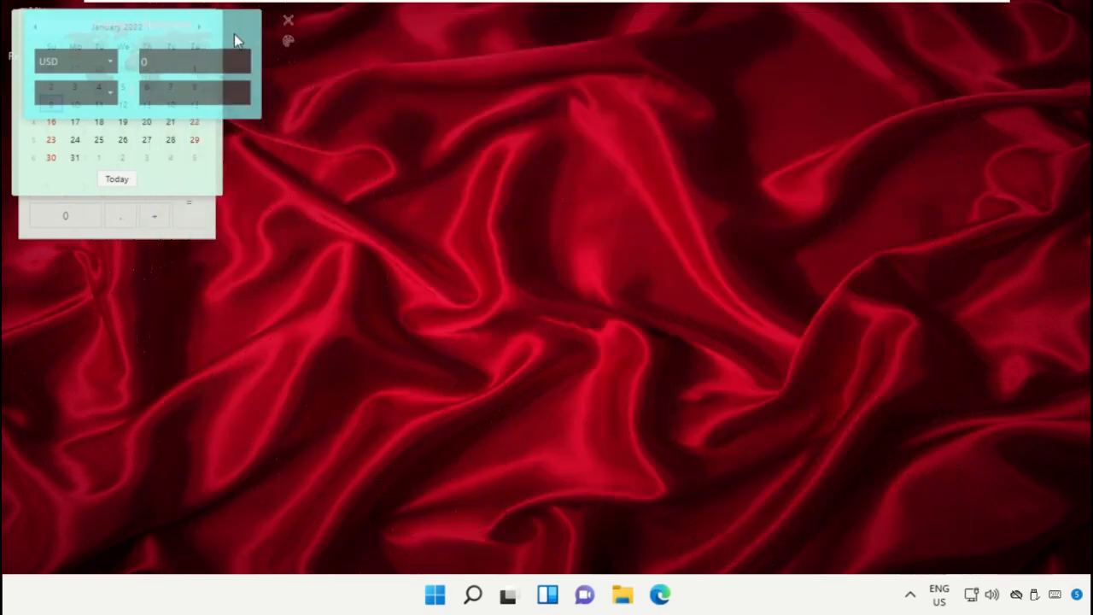
Spread out the stacked desktop widgets: Currency Converter in the upper-right corner, Calendar to its left and Calculator below it.
drag(237, 34, 1038, 40)
mouse_move(198, 26)
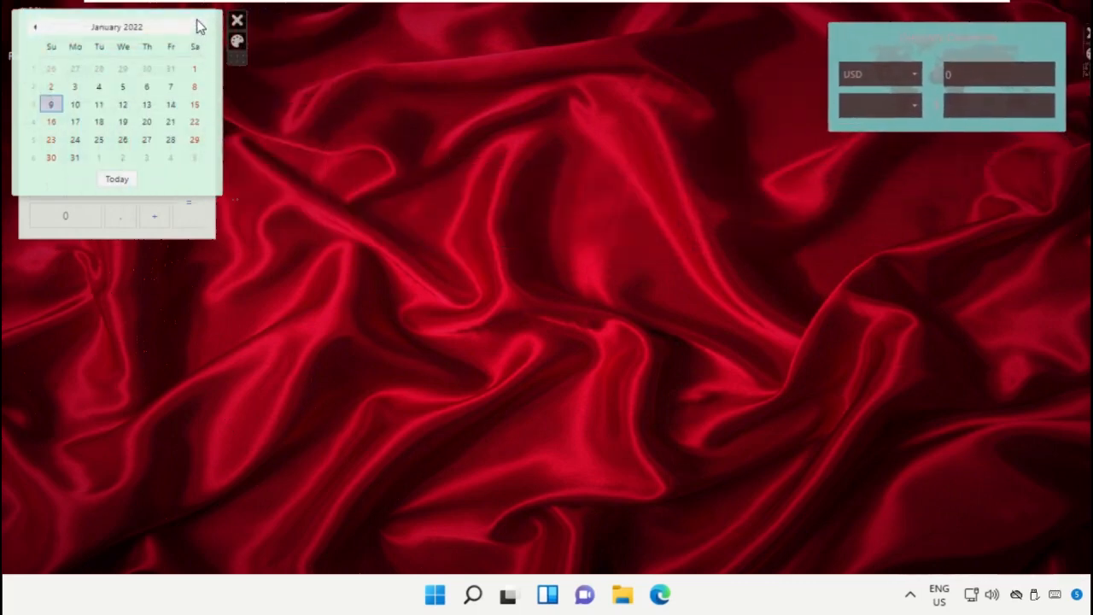
drag(198, 16, 774, 34)
mouse_move(208, 21)
drag(207, 22, 1042, 184)
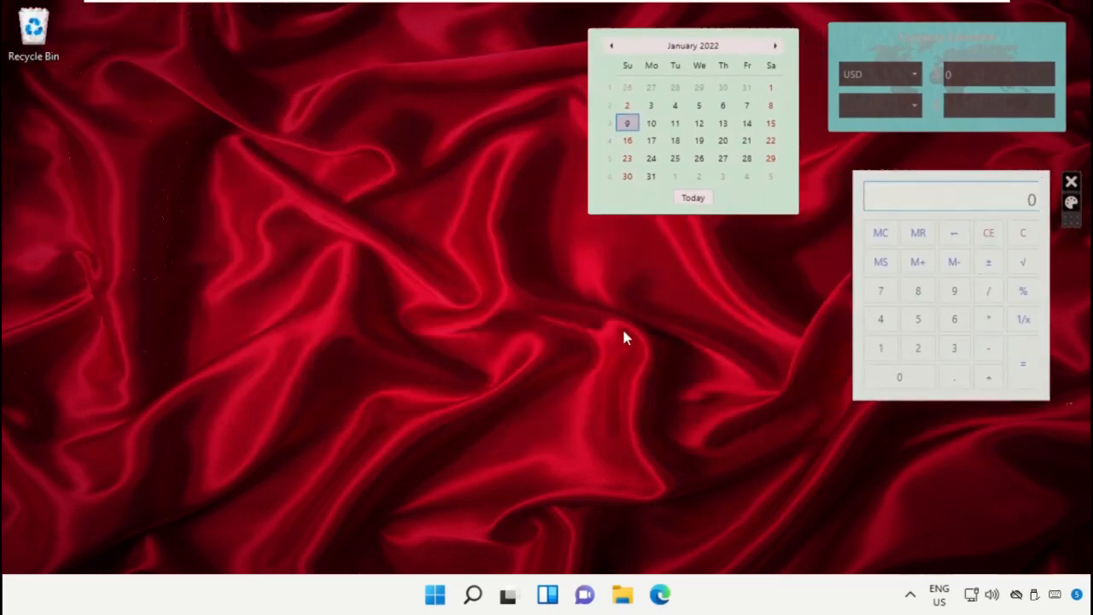
Reopen Widget Launcher through Windows search and browse its widget list, viewing the CPU Meter details.
click(472, 595)
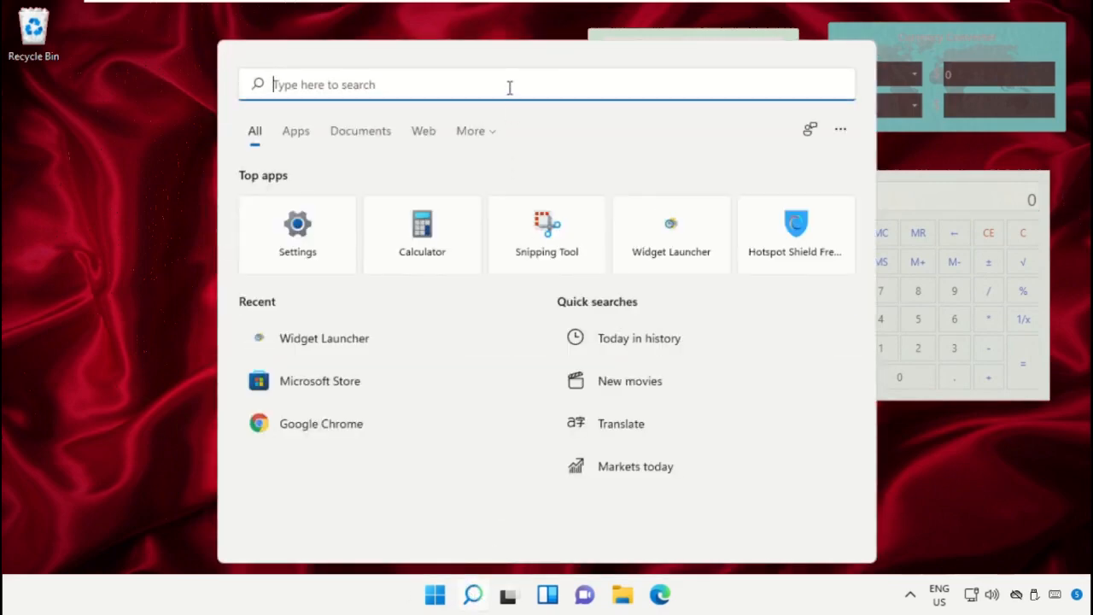
text(Widget Louncher)
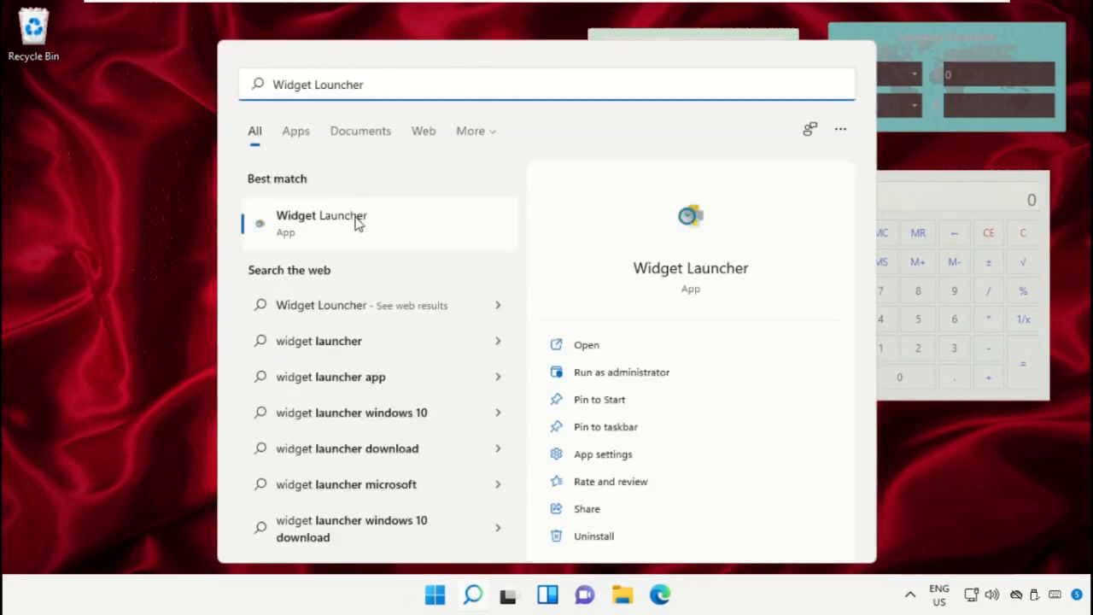
click(357, 221)
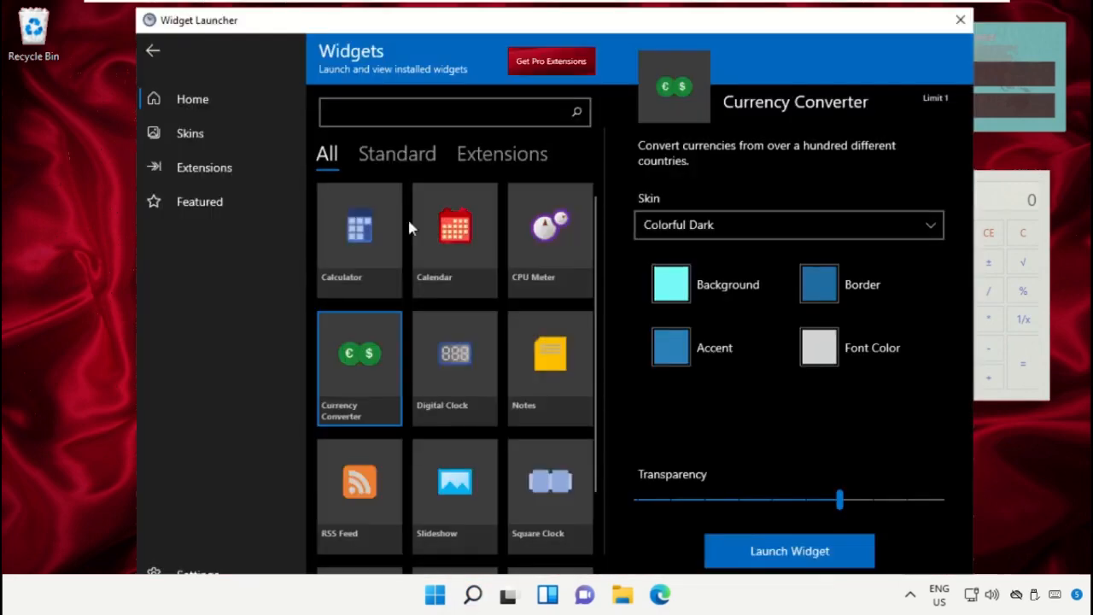
scroll(560, 313, down, 3)
scroll(560, 312, up, 3)
click(556, 267)
scroll(555, 324, down, 3)
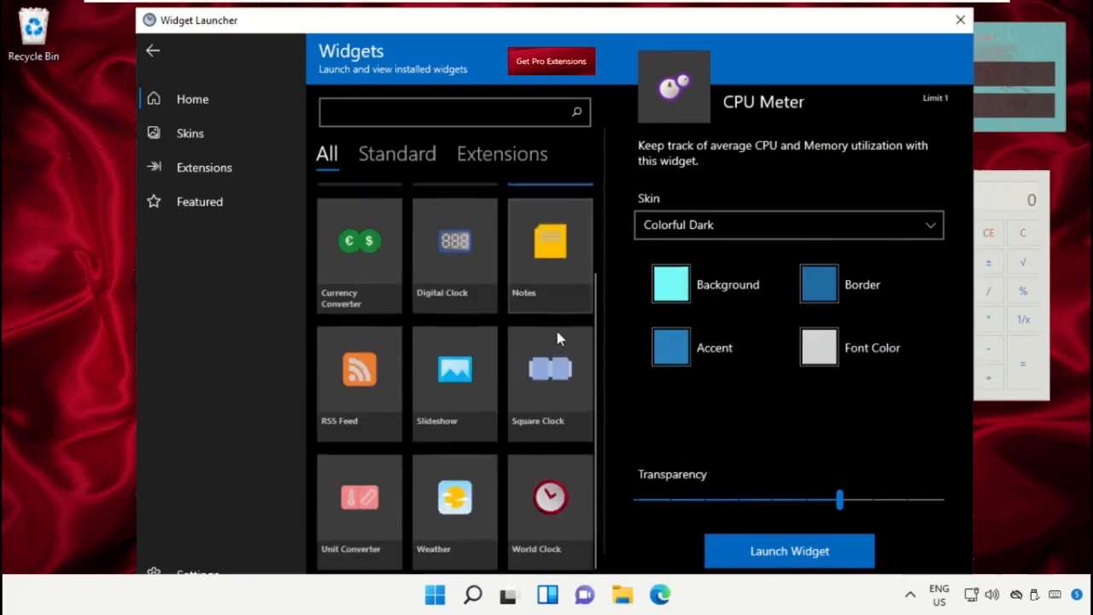
Launch the World Clock widget with the Colorful Light skin.
click(550, 491)
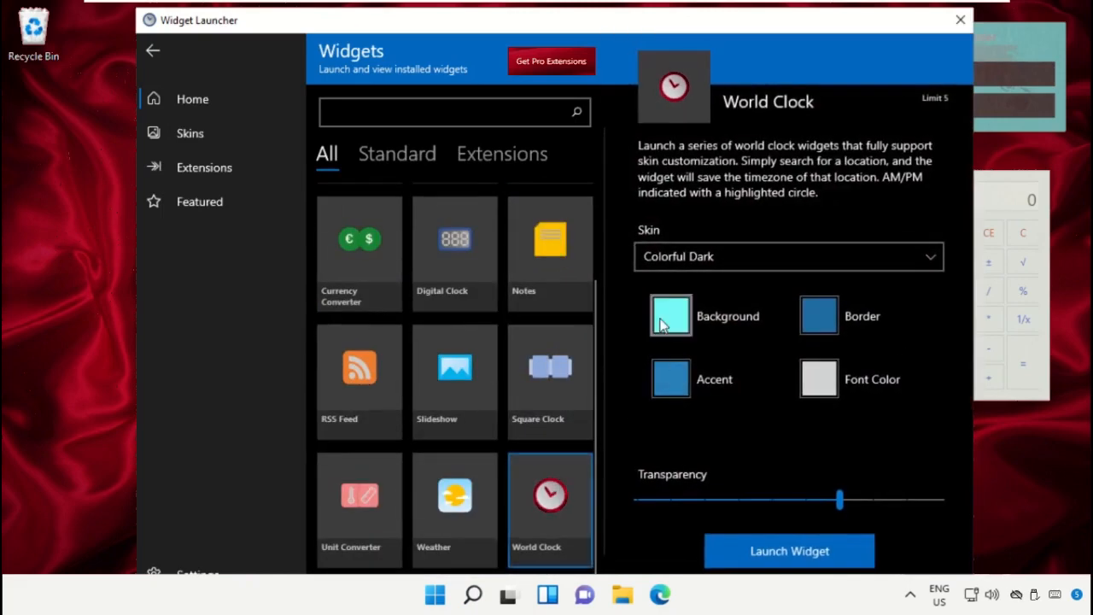
click(703, 259)
click(691, 285)
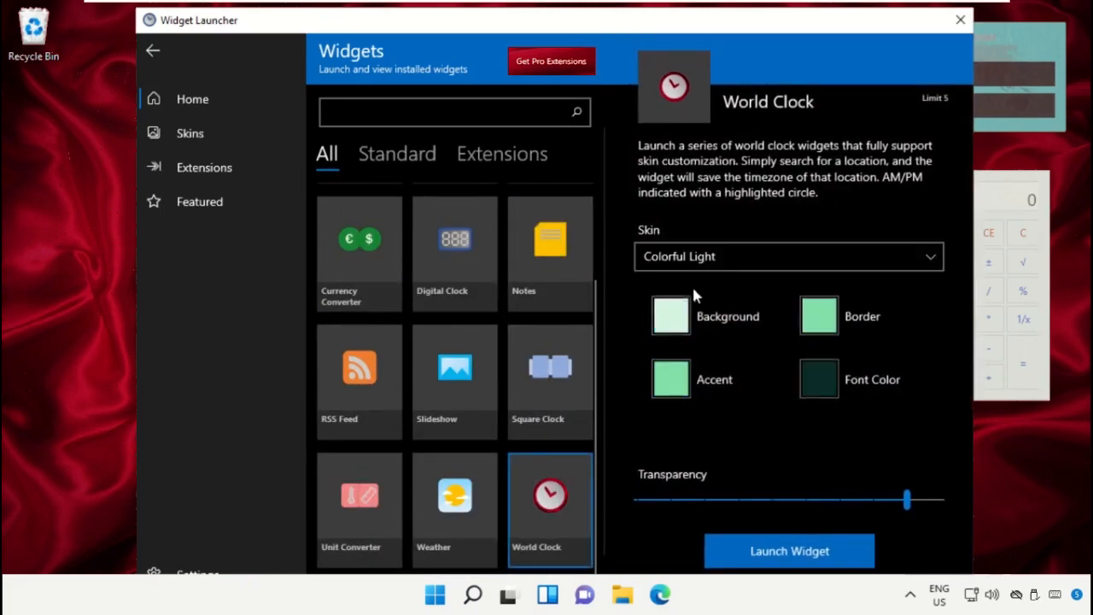
mouse_move(906, 501)
mouse_down()
mouse_move(892, 503)
mouse_move(909, 506)
mouse_up()
click(791, 551)
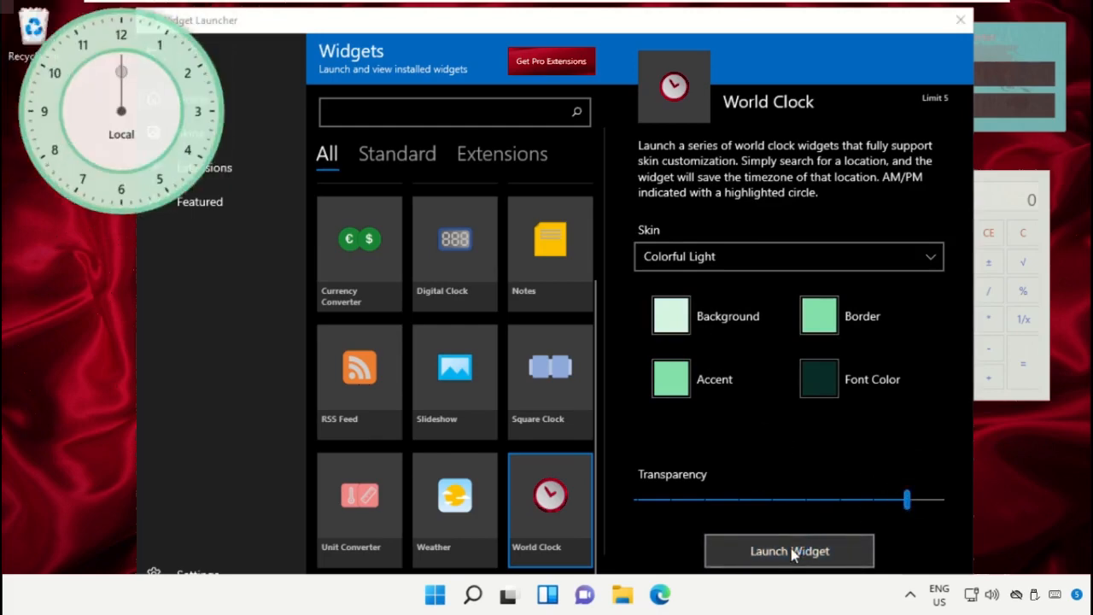
Close the Widget Launcher window and move the World Clock widget to the open desktop area below and left of the Calendar.
click(960, 19)
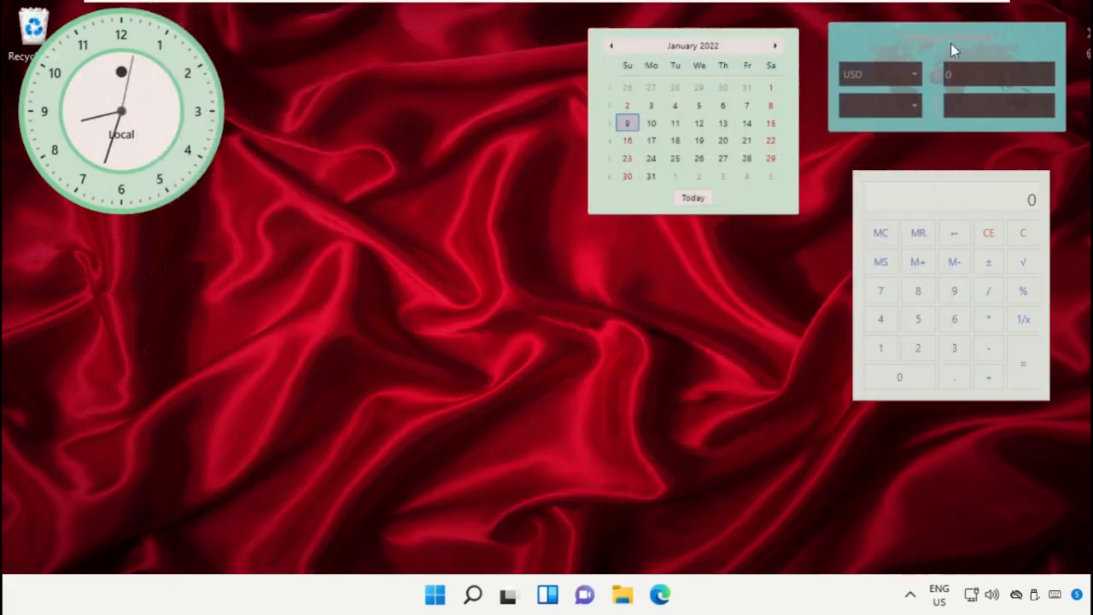
mouse_move(163, 111)
drag(157, 110, 461, 261)
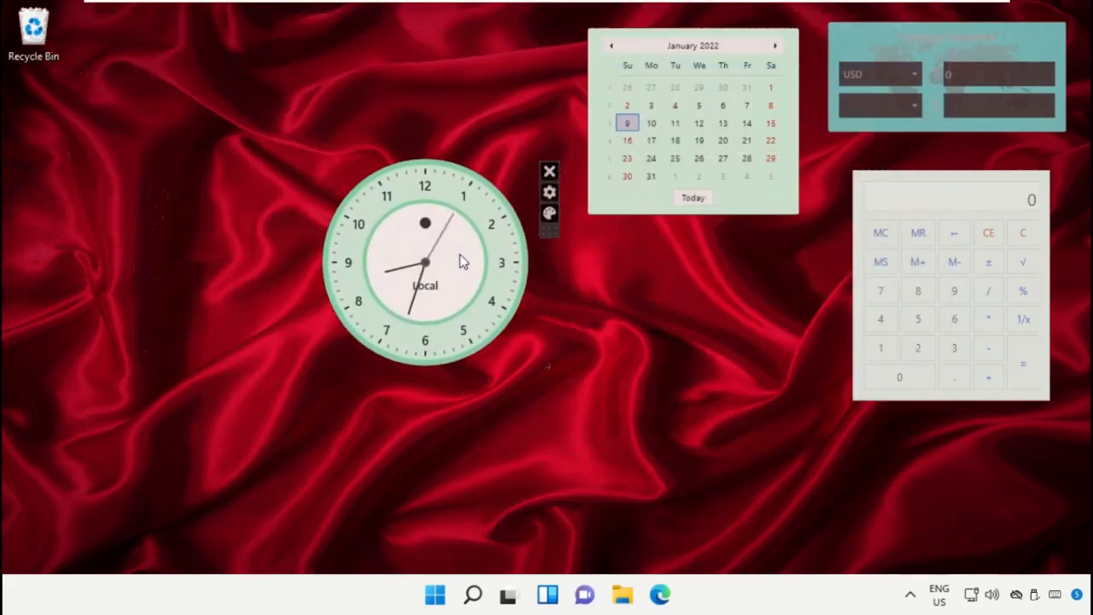
View the World Clock's region settings and close them without choosing a location.
click(550, 193)
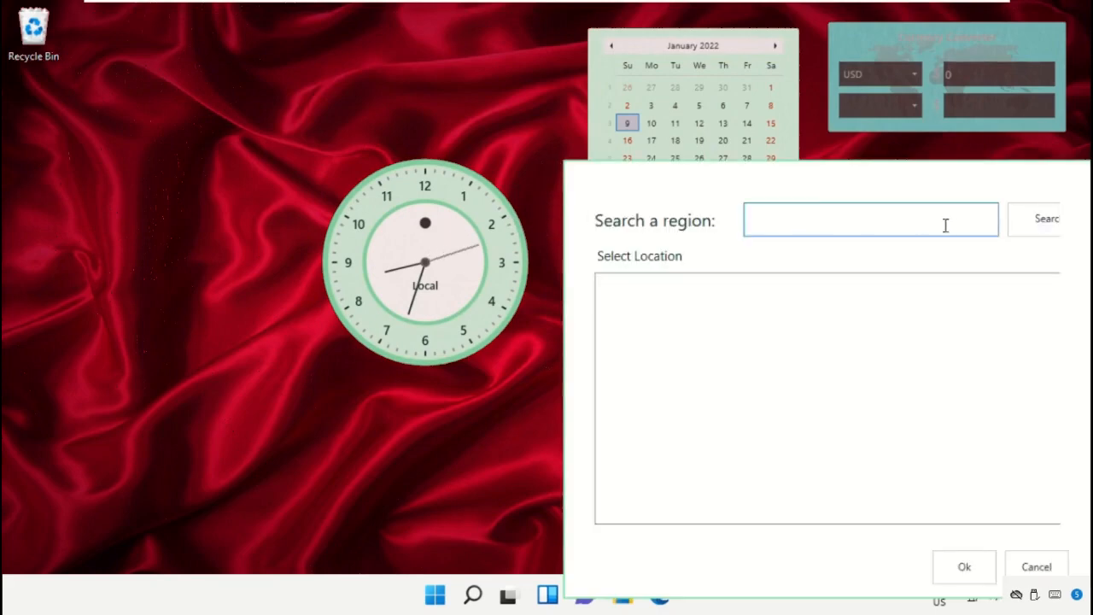
click(948, 574)
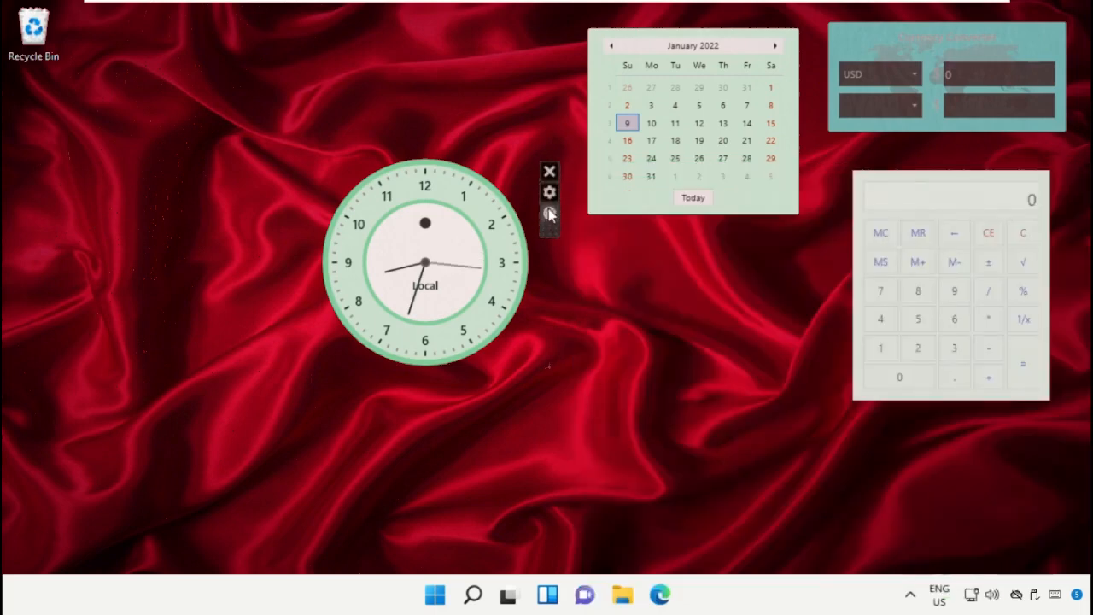
Set the World Clock skin's background colour to light blue.
click(549, 214)
drag(580, 55, 798, 63)
click(645, 211)
click(765, 366)
drag(766, 368, 766, 371)
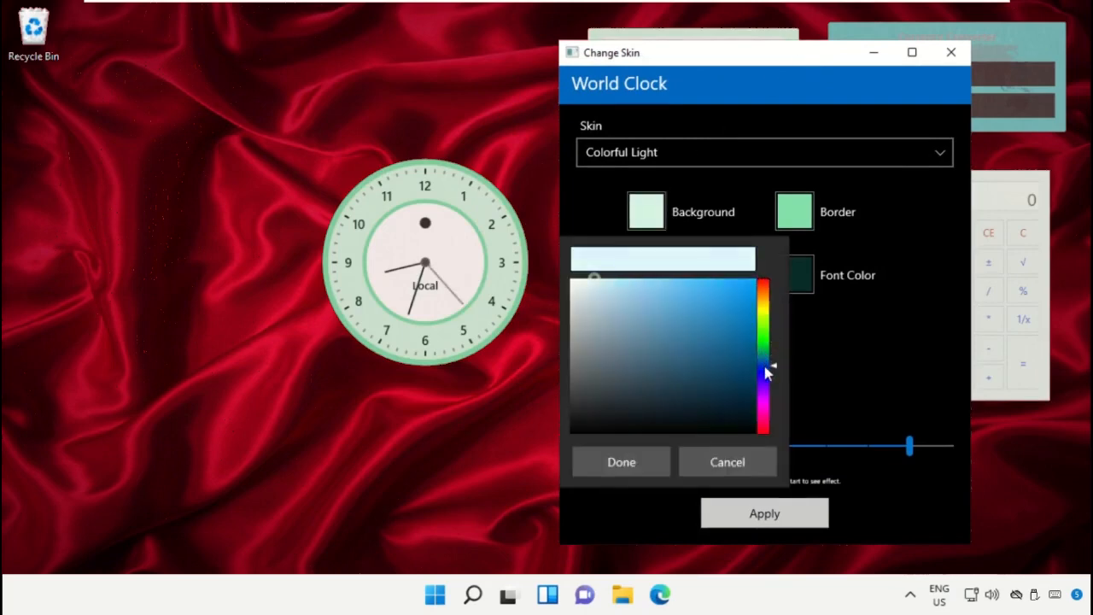
click(623, 461)
click(646, 211)
click(638, 287)
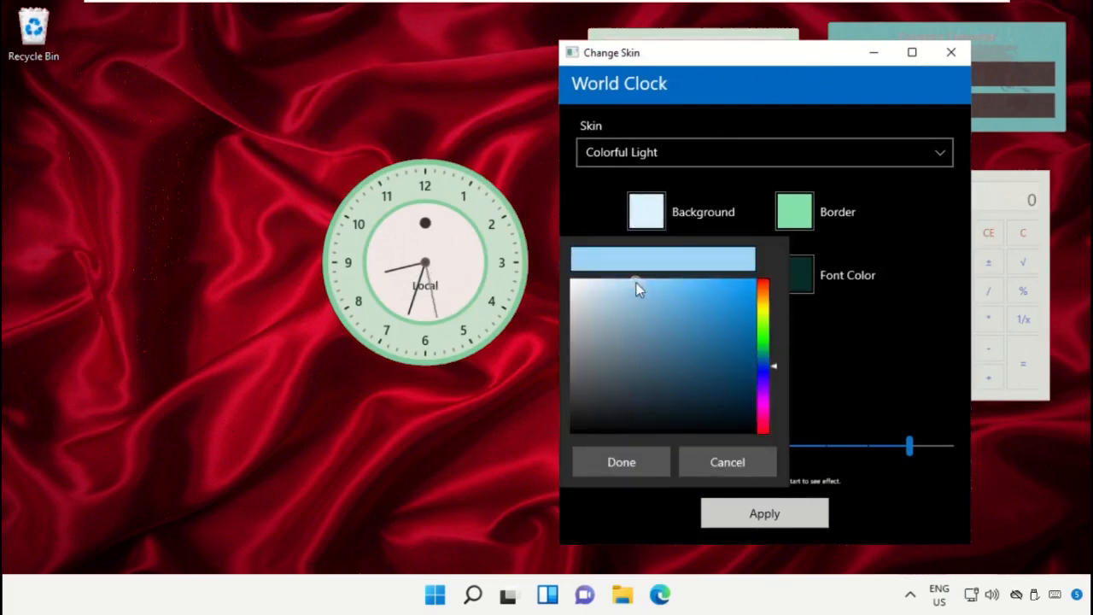
click(624, 462)
Set the World Clock's accent colour to bright cyan and apply the skin changes.
click(645, 274)
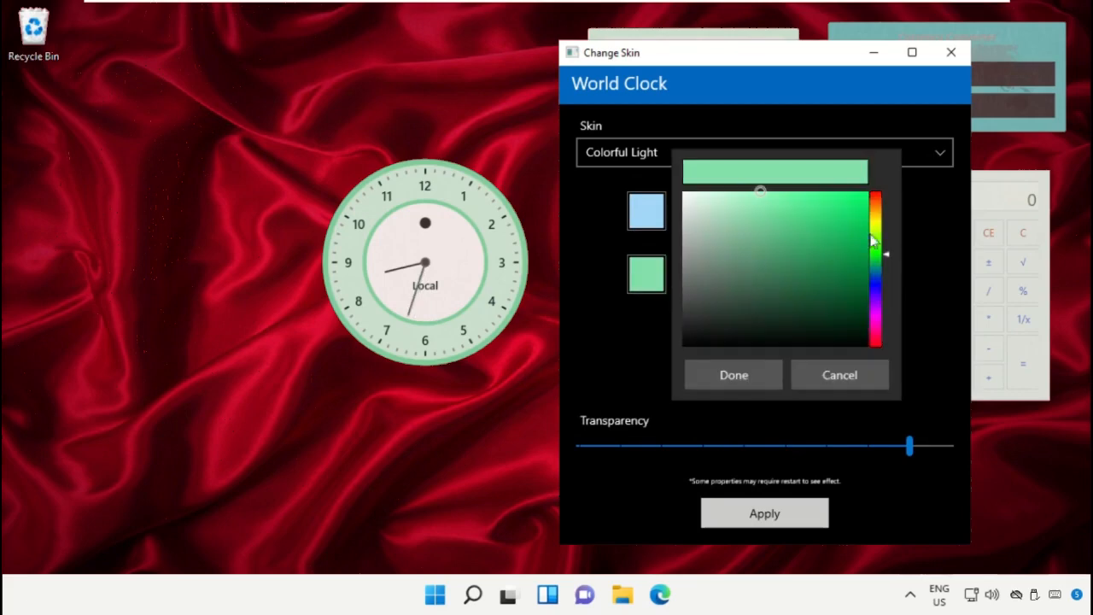
click(883, 273)
click(817, 264)
click(748, 374)
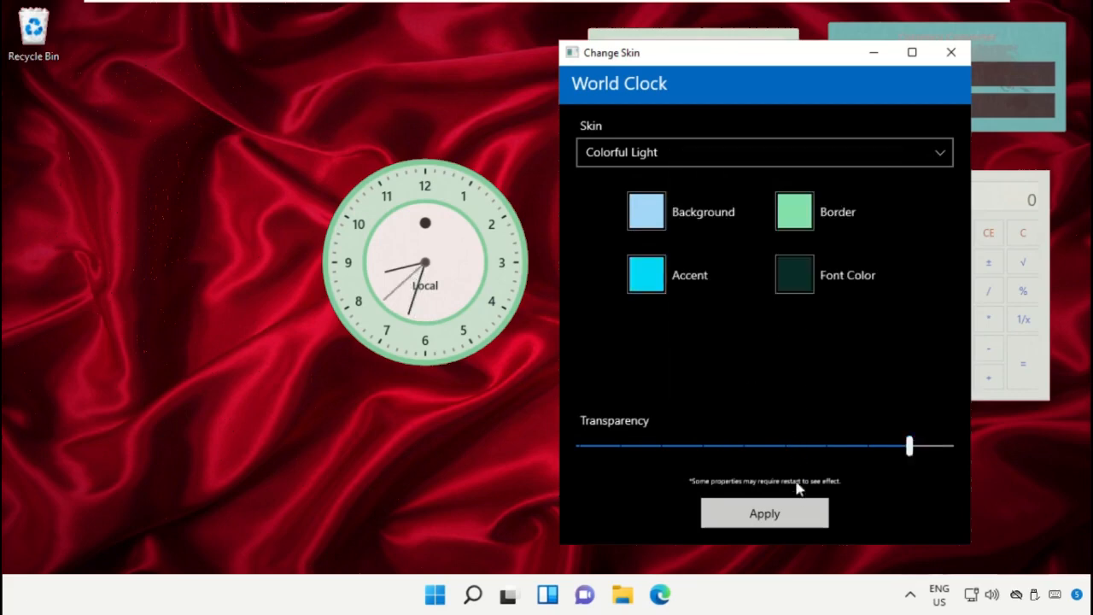
click(793, 511)
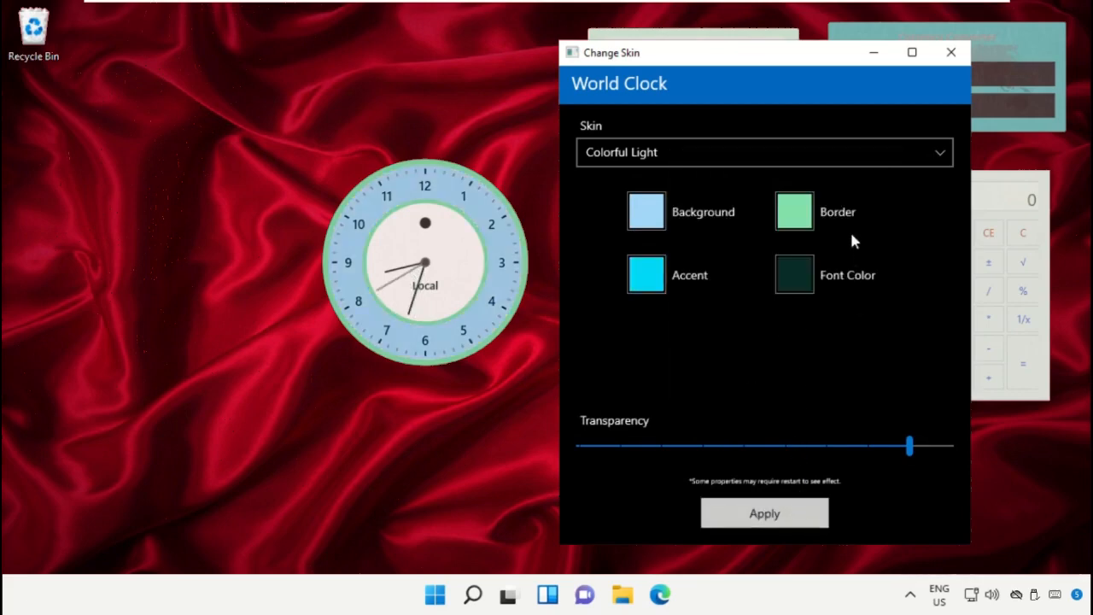
Set the World Clock's border colour to black, apply it and close the skin settings.
click(795, 213)
click(884, 363)
click(848, 282)
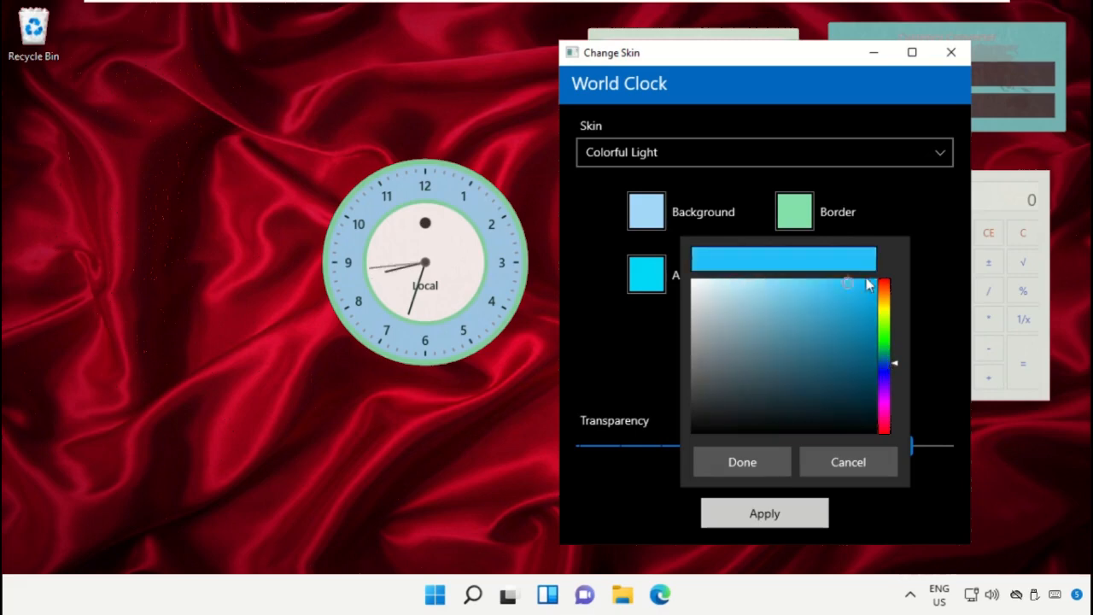
click(763, 453)
click(762, 508)
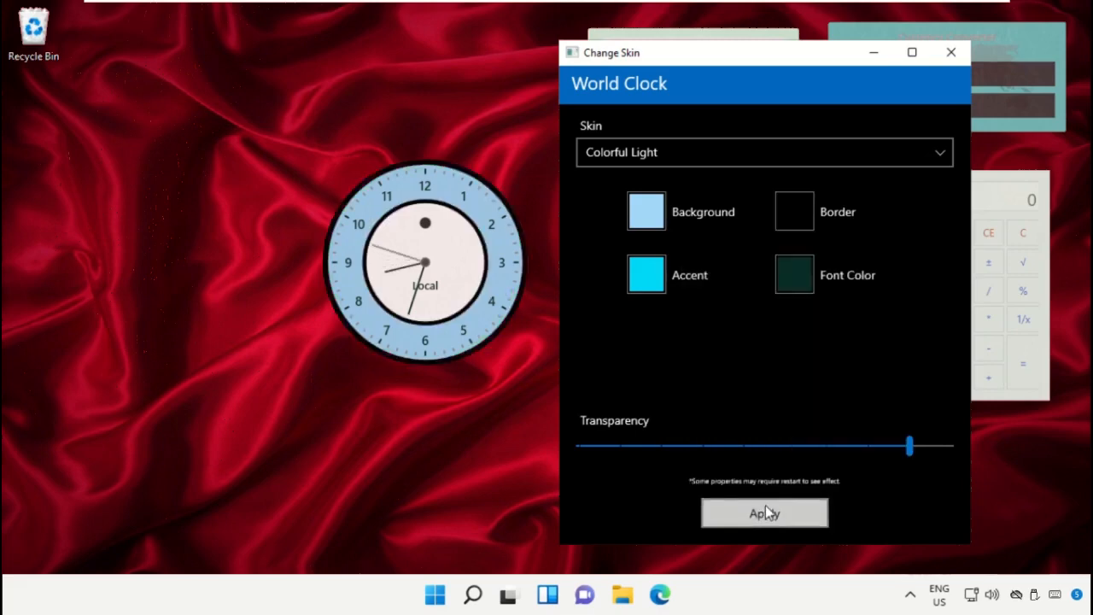
click(951, 54)
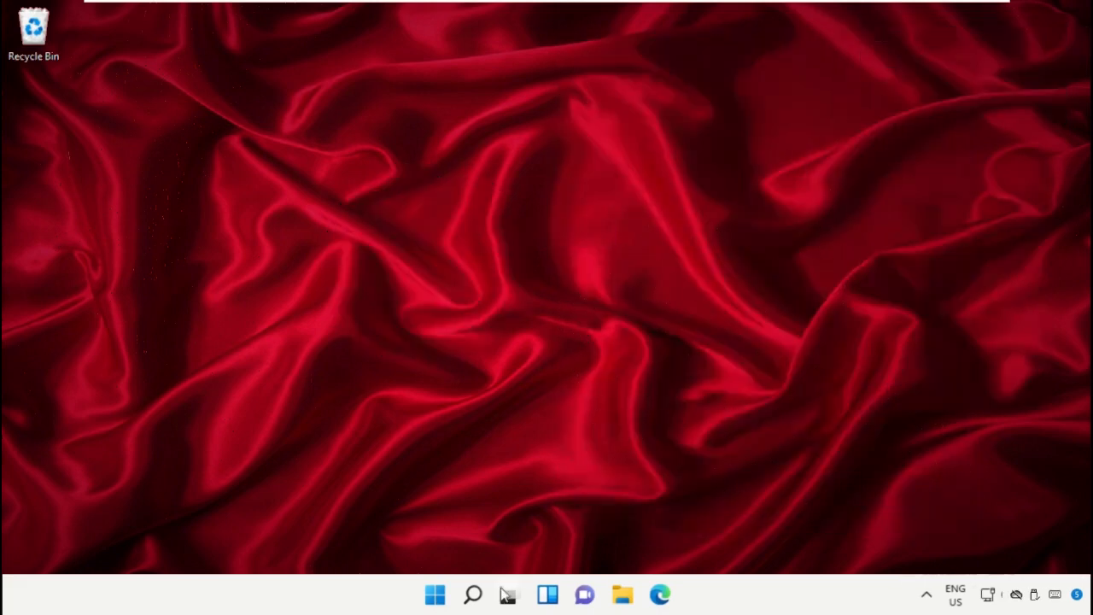
Bring up the Windows power options for restarting the computer.
click(437, 598)
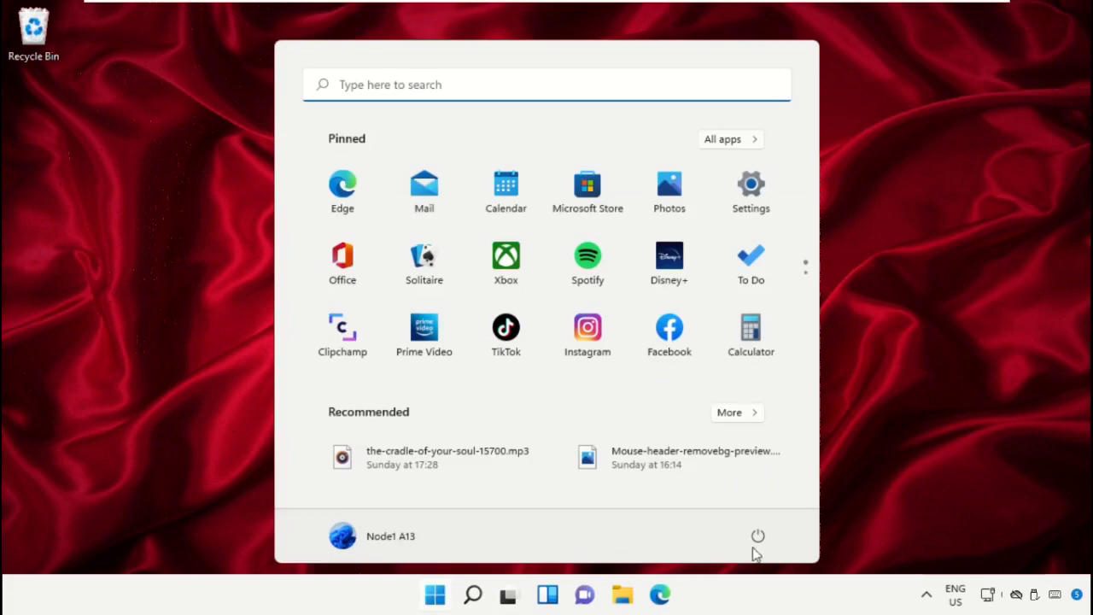
click(756, 537)
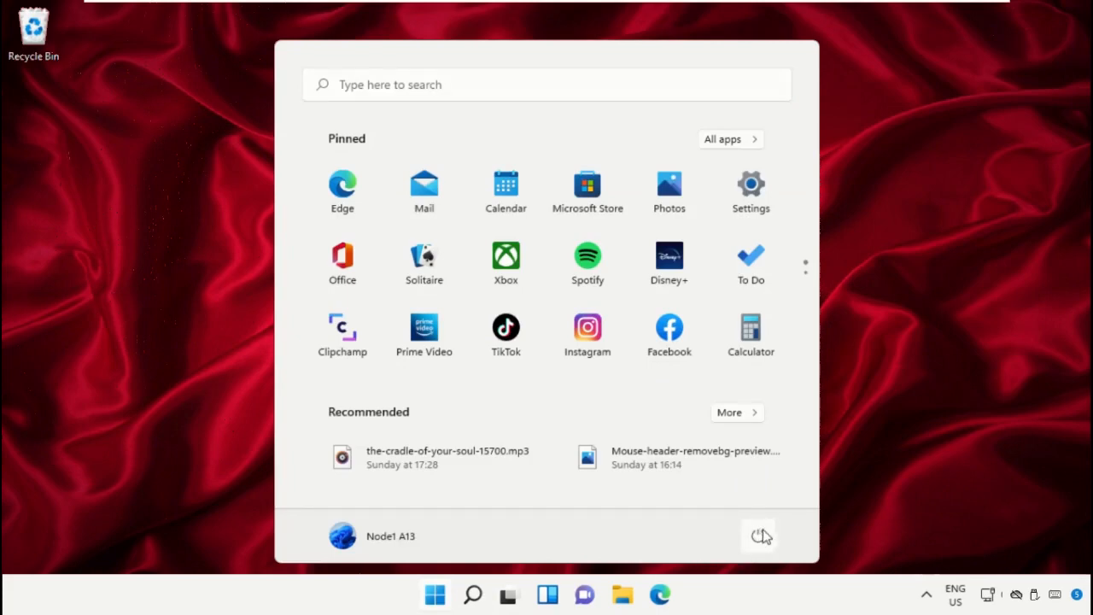
click(759, 536)
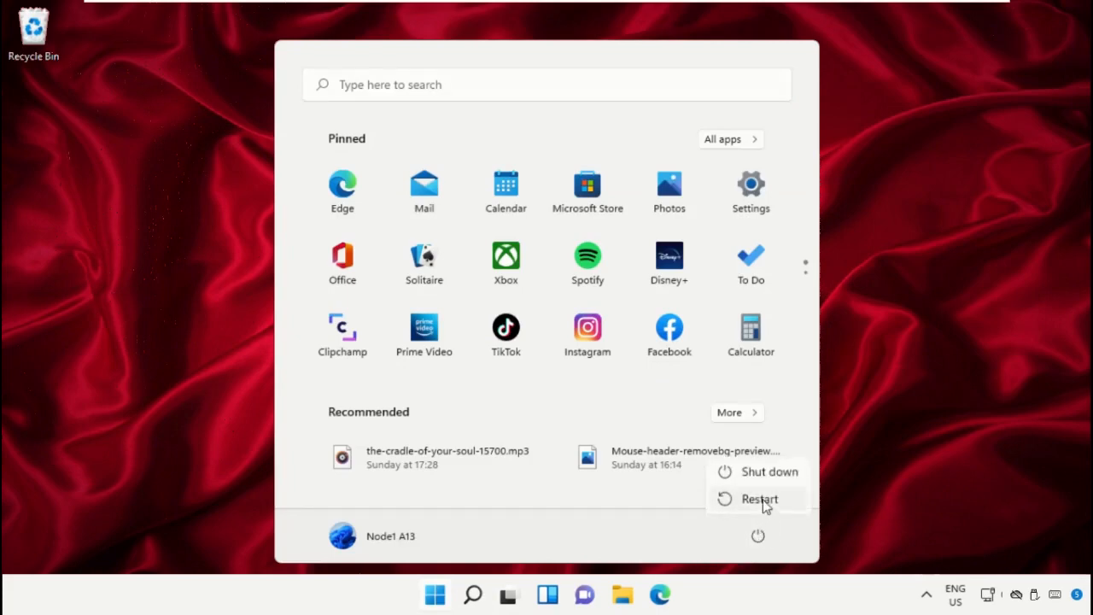